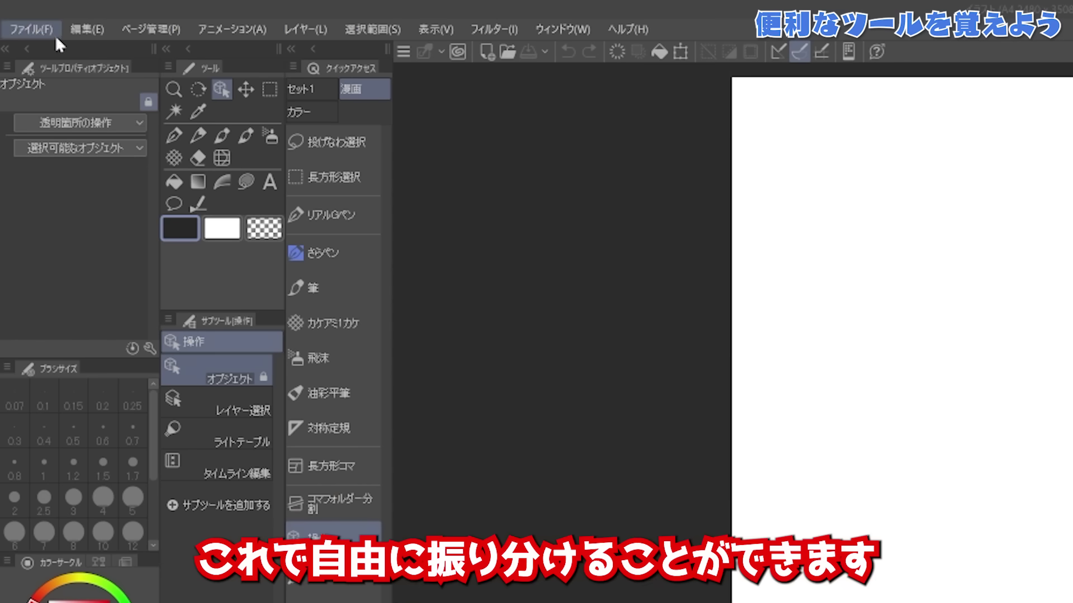
Open the shortcut key settings and look through the list of tool commands
left_click(38, 29)
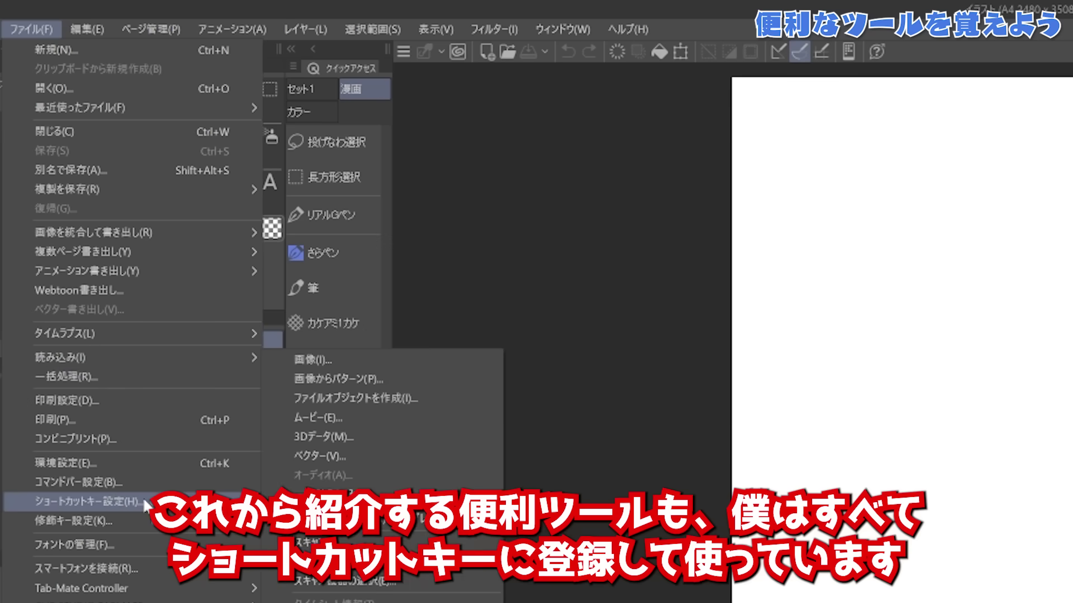
left_click(83, 501)
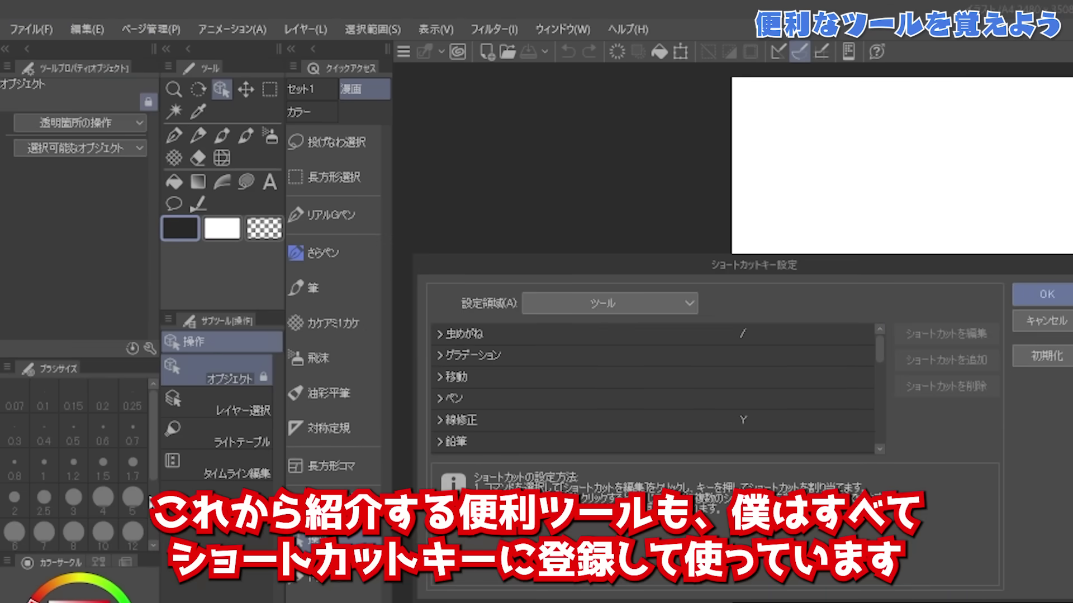
left_click_drag(879, 344, 880, 434)
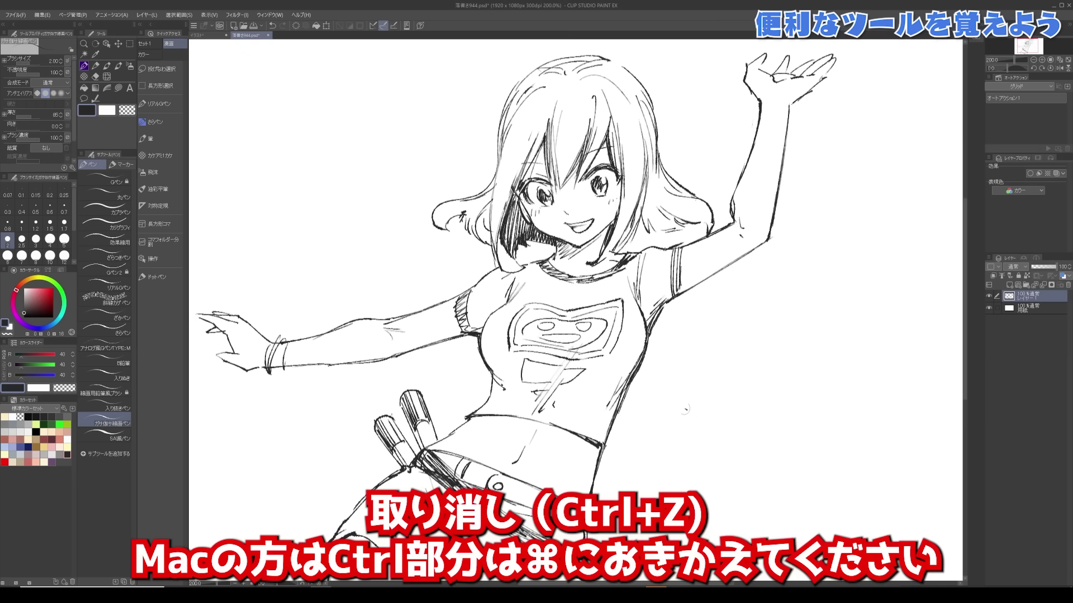
Draw trial pen strokes in the empty area beside the figure's waist, and undo them
left_click_drag(720, 352, 750, 425)
key("ctrl+z")
key("ctrl+z")
mouse_move(679, 457)
left_mouse_down()
mouse_move(751, 369)
mouse_move(683, 459)
left_mouse_up()
mouse_move(771, 447)
left_mouse_down()
mouse_move(846, 416)
mouse_move(774, 449)
mouse_move(778, 480)
mouse_move(734, 468)
left_mouse_up()
key("ctrl+z")
key("ctrl+z")
key("ctrl+z")
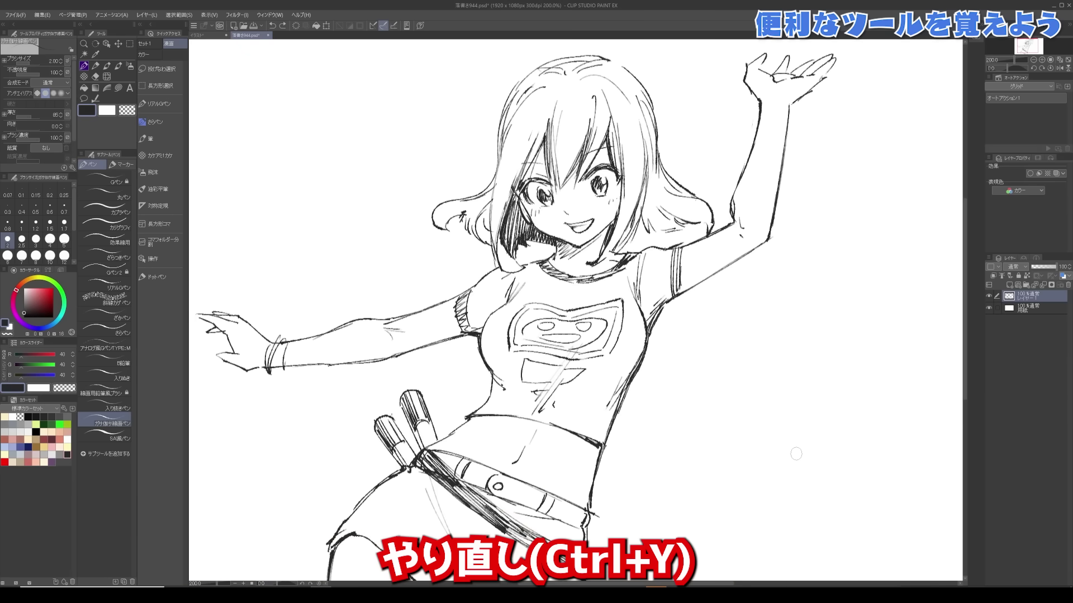
Redo the three undone trial strokes, and undo all of them again
key("ctrl+y")
key("ctrl+y")
key("ctrl+y")
key("ctrl+z")
key("ctrl+z")
key("ctrl+z")
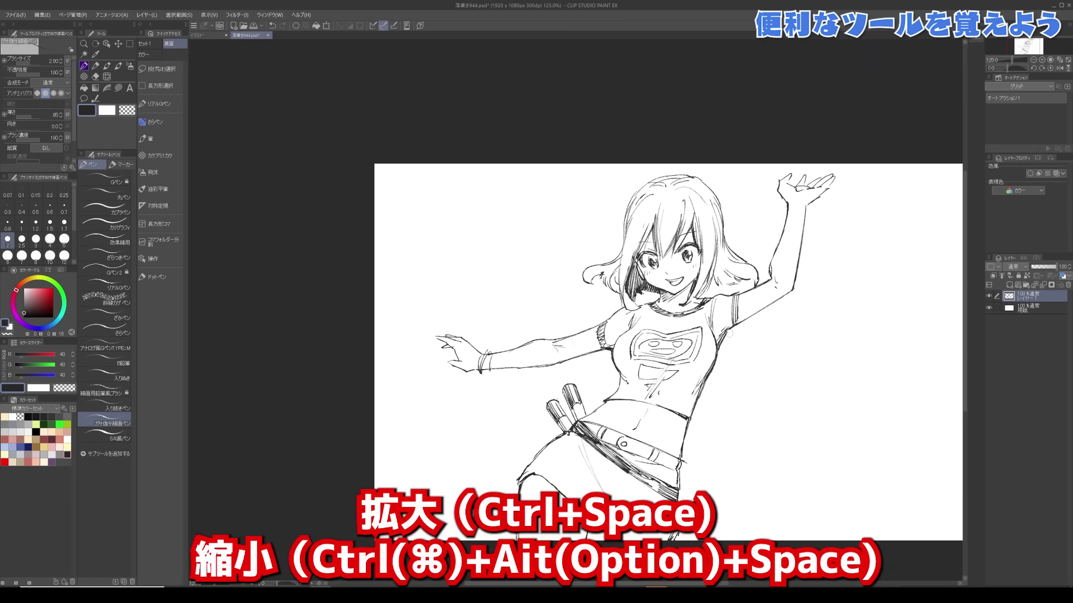
Examine the drawing's line work up close around the raised arm and the face, and return to the whole figure
left_click(729, 339, "ctrl")
scroll(729, 339, "down", 2)
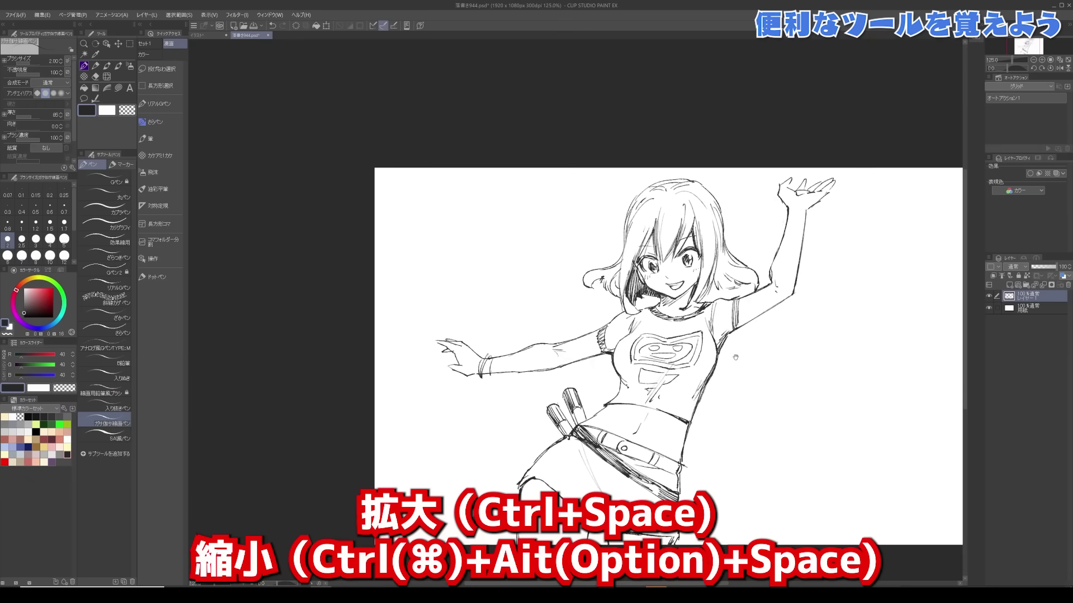
scroll(729, 318, "up", 4)
scroll(728, 318, "up", 2)
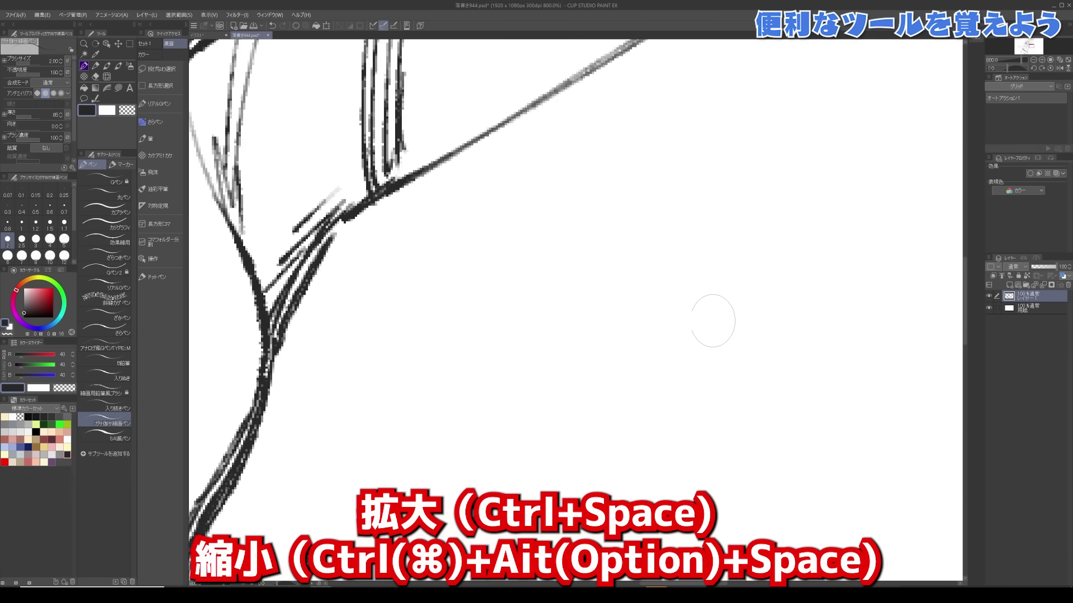
left_click_drag(713, 321, 947, 506)
left_click_drag(614, 234, 889, 464)
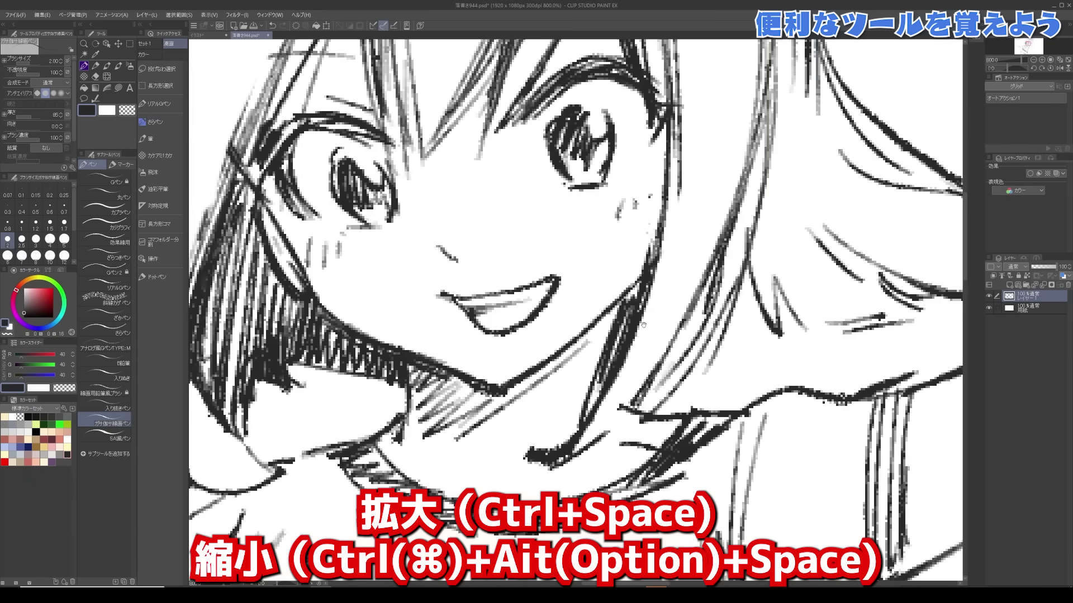
scroll(714, 386, "down", 6)
left_click_drag(711, 402, 634, 266)
left_click_drag(703, 269, 704, 341)
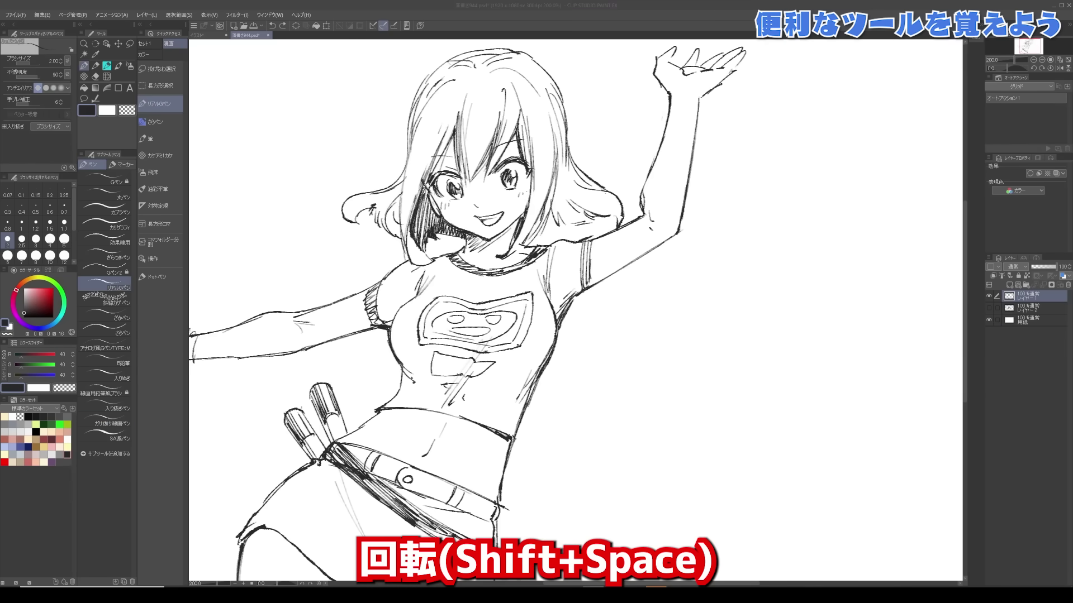
Draw a set of parallel strokes rising diagonally beside the waist with the Real G-pen, undoing the first try
left_click_drag(579, 401, 687, 314)
key("ctrl+z")
left_click_drag(584, 401, 720, 294)
mouse_move(591, 414)
left_mouse_down()
mouse_move(720, 309)
mouse_move(737, 321)
left_mouse_up()
mouse_move(608, 433)
left_mouse_down()
mouse_move(735, 337)
mouse_move(685, 388)
left_mouse_up()
left_click_drag(710, 370, 752, 343)
Draw four parallel strokes descending diagonally in the empty area beside the raised arm
mouse_move(711, 166)
left_mouse_down()
mouse_move(760, 262)
mouse_move(772, 256)
left_mouse_up()
left_click_drag(729, 136, 803, 285)
mouse_move(744, 128)
left_mouse_down()
mouse_move(825, 298)
mouse_move(840, 302)
left_mouse_up()
left_click_drag(771, 110, 838, 268)
Draw a set of long, nearly horizontal parallel strokes in the empty area beside the skirt
left_click_drag(739, 425, 905, 416)
left_click_drag(706, 447, 905, 440)
left_click_drag(661, 468, 871, 449)
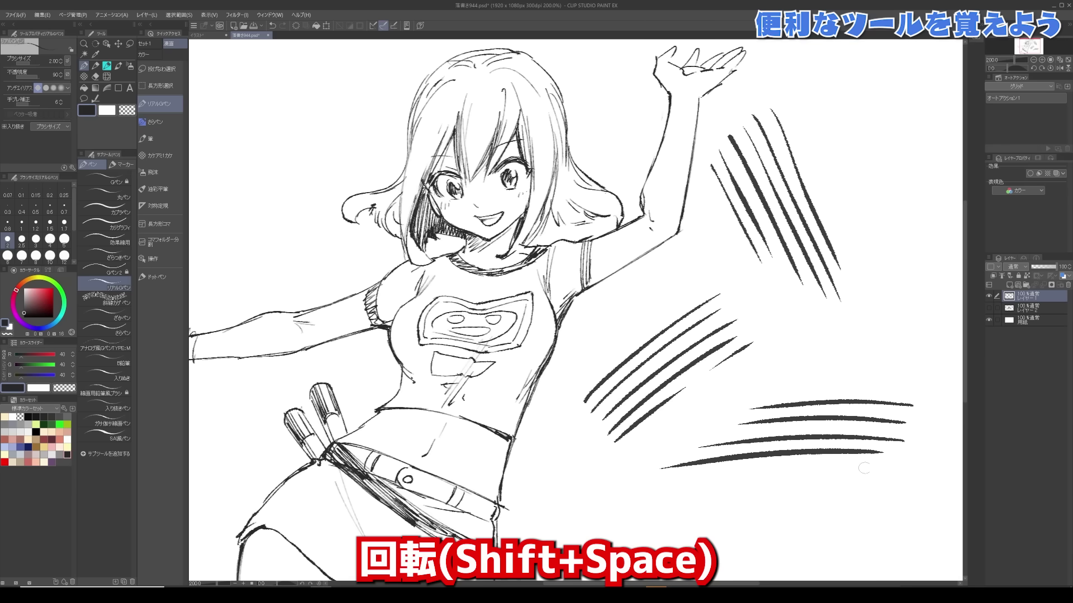
left_click_drag(632, 491, 869, 462)
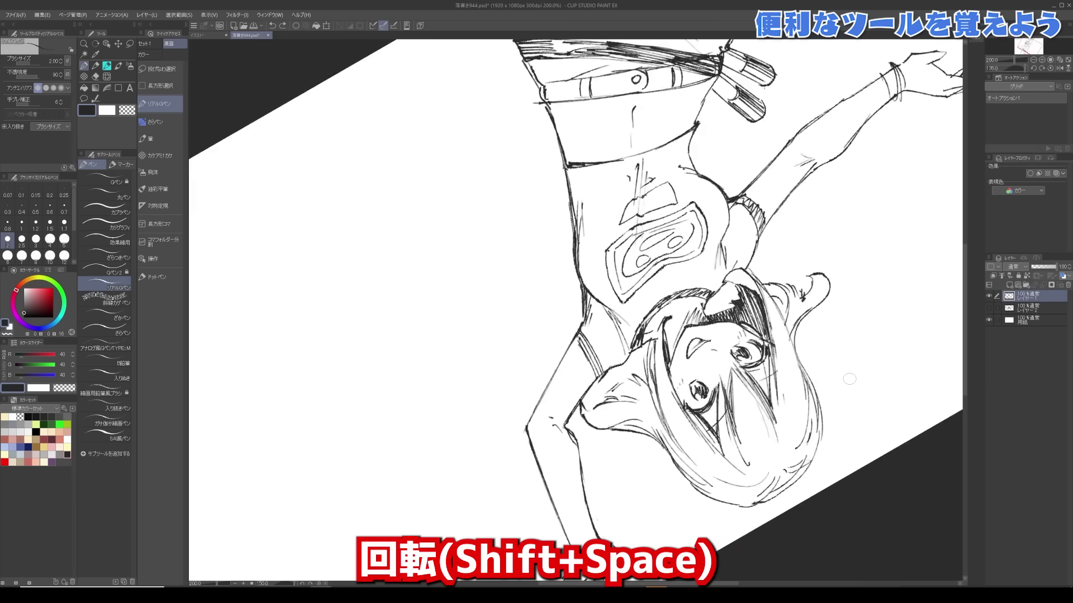
Rotate the canvas to comfortable angles and practise short pen strokes in the empty area
mouse_move(849, 376)
left_mouse_down()
mouse_move(463, 394)
mouse_move(478, 316)
left_mouse_up()
mouse_move(382, 464)
left_mouse_down()
mouse_move(436, 354)
mouse_move(428, 341)
left_mouse_up()
mouse_move(348, 466)
left_mouse_down()
mouse_move(423, 327)
mouse_move(414, 318)
left_mouse_up()
left_click_drag(475, 290, 511, 391)
left_click_drag(519, 424, 573, 329)
mouse_move(500, 423)
left_mouse_down()
mouse_move(562, 321)
mouse_move(544, 319)
left_mouse_up()
mouse_move(466, 413)
left_mouse_down()
mouse_move(554, 268)
mouse_move(632, 236)
left_mouse_up()
mouse_move(570, 283)
left_mouse_down()
mouse_move(629, 220)
mouse_move(618, 220)
left_mouse_up()
left_click_drag(561, 264, 618, 208)
mouse_move(665, 157)
left_mouse_down()
mouse_move(702, 184)
mouse_move(565, 330)
left_mouse_up()
mouse_move(530, 381)
left_mouse_down()
mouse_move(597, 310)
mouse_move(587, 300)
left_mouse_up()
left_click_drag(614, 223, 519, 408)
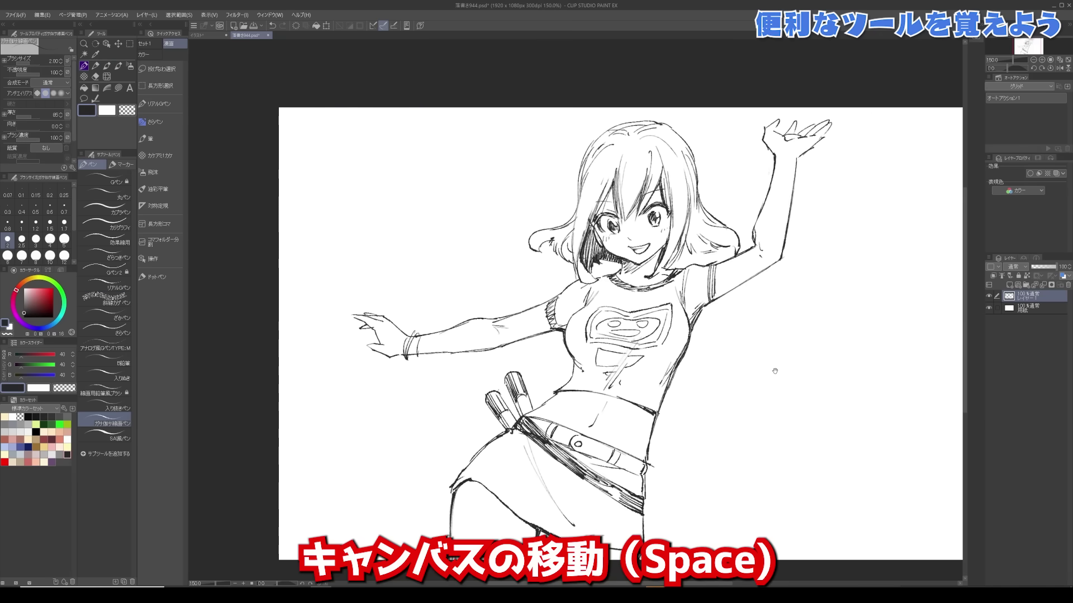
scroll(558, 279, "up", 1)
left_click_drag(559, 279, 643, 256)
scroll(619, 368, "up", 2)
left_click_drag(619, 367, 618, 401)
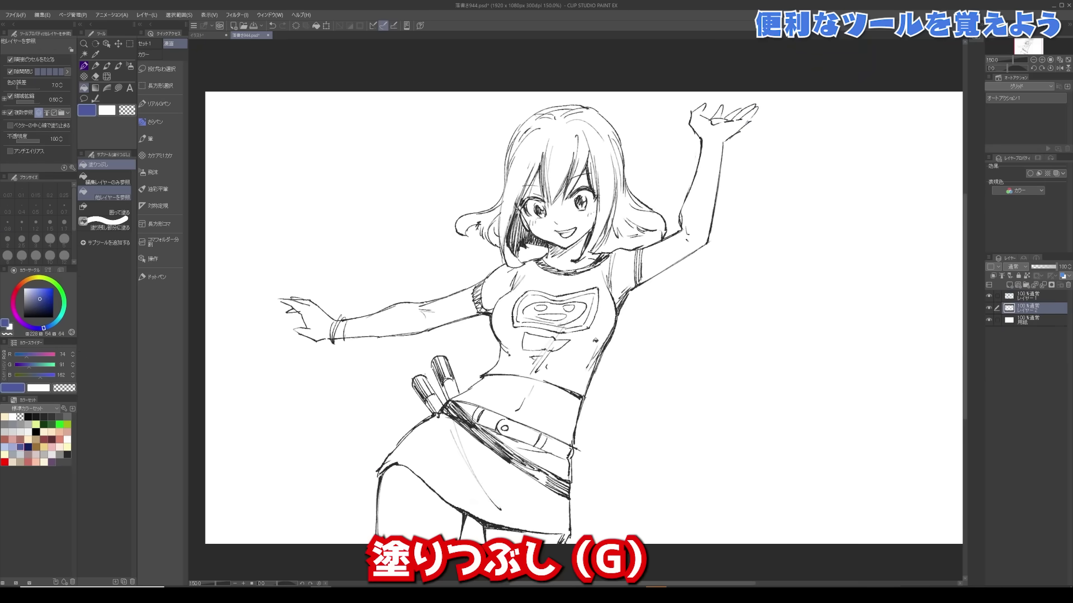
Fill the T-shirt's body and both sleeves with blue on the layer below the line art
left_click(594, 337)
left_click(516, 347)
left_click(497, 286)
left_click(579, 279)
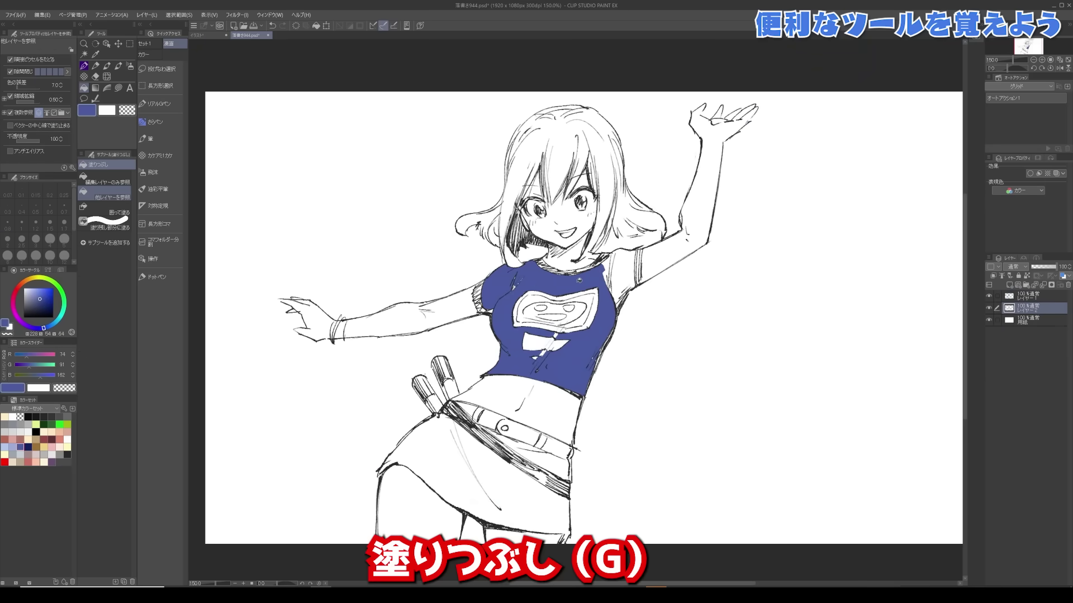
Fill the background inside the shirt's face logo and remaining small shirt gaps with blue, undoing a misplaced fill
left_click(582, 319)
left_click(540, 299)
left_click(522, 307)
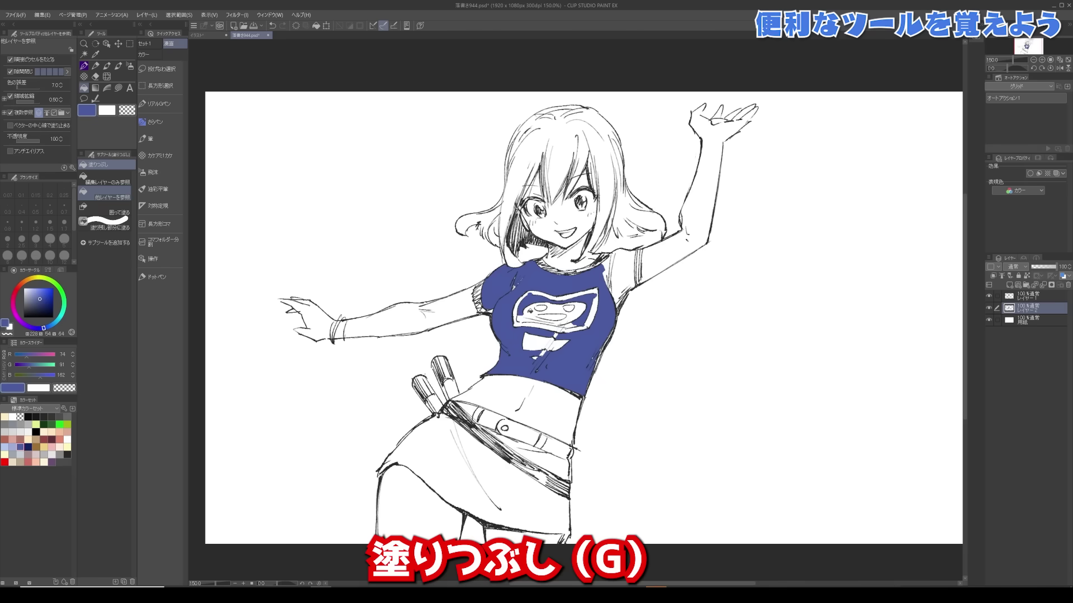
left_click(527, 312)
key("ctrl+z")
left_click(542, 354)
left_click(559, 332)
Cover the unfilled gaps near the shirt's hem and inside the logo's frame with blue using Lasso Fill
key("u")
scroll(613, 300, "up", 3)
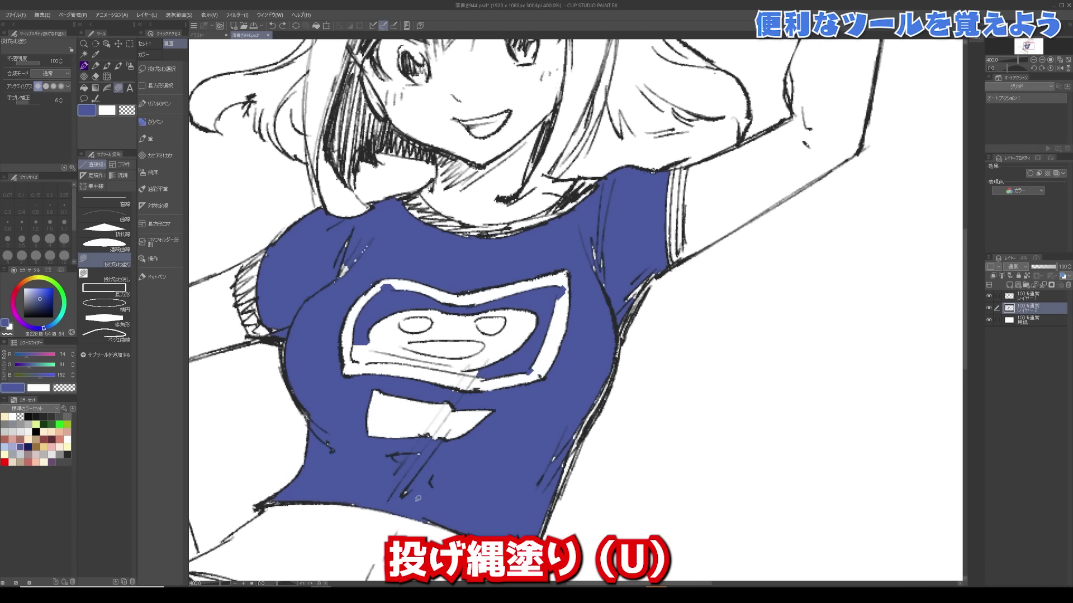
mouse_move(418, 500)
left_mouse_down()
mouse_move(384, 450)
mouse_move(403, 490)
left_mouse_up()
mouse_move(541, 481)
left_mouse_down()
mouse_move(595, 417)
mouse_move(544, 505)
left_mouse_up()
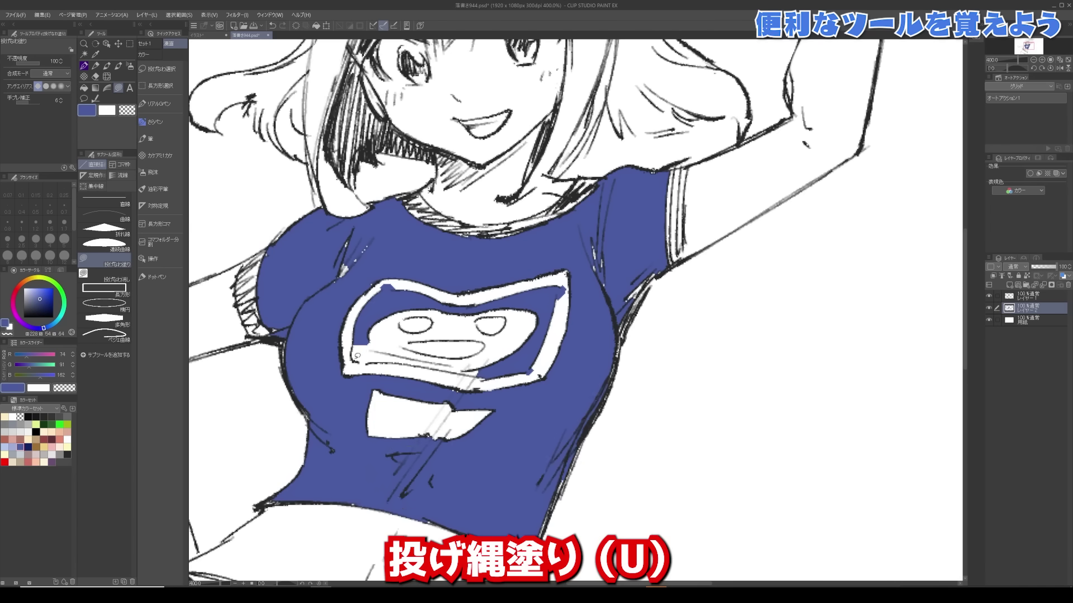
mouse_move(354, 343)
left_mouse_down()
mouse_move(483, 368)
mouse_move(361, 360)
mouse_move(355, 345)
left_mouse_up()
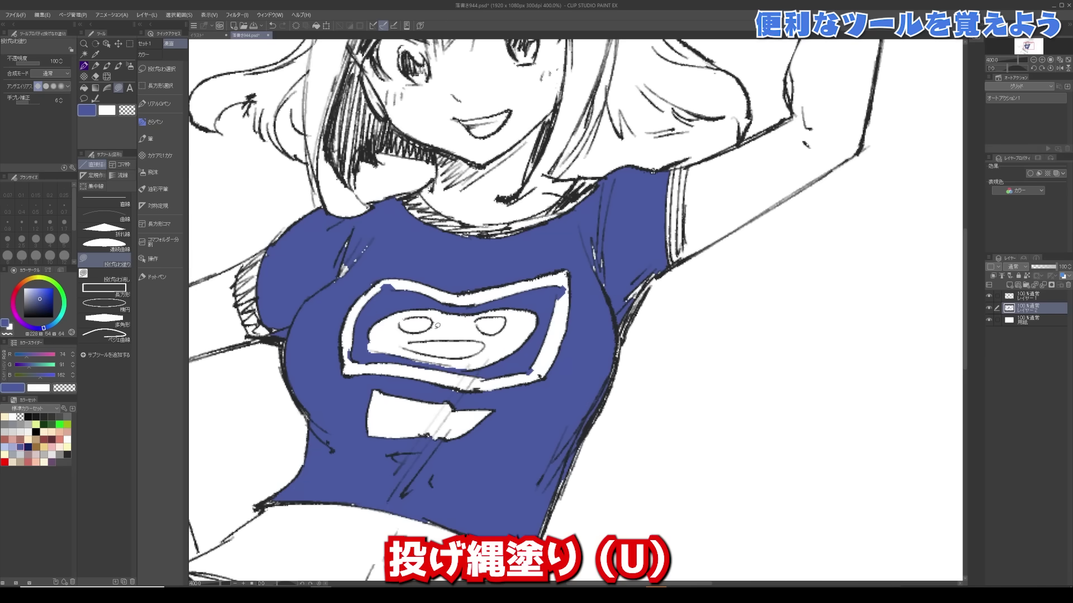
Lasso-fill the logo face's eyes and mouth and the gap near the shirt's shoulder with blue
mouse_move(459, 336)
left_mouse_down()
mouse_move(483, 340)
mouse_move(481, 349)
mouse_move(447, 357)
mouse_move(412, 314)
mouse_move(496, 321)
left_mouse_up()
mouse_move(590, 319)
left_mouse_down()
mouse_move(588, 234)
mouse_move(620, 331)
left_mouse_up()
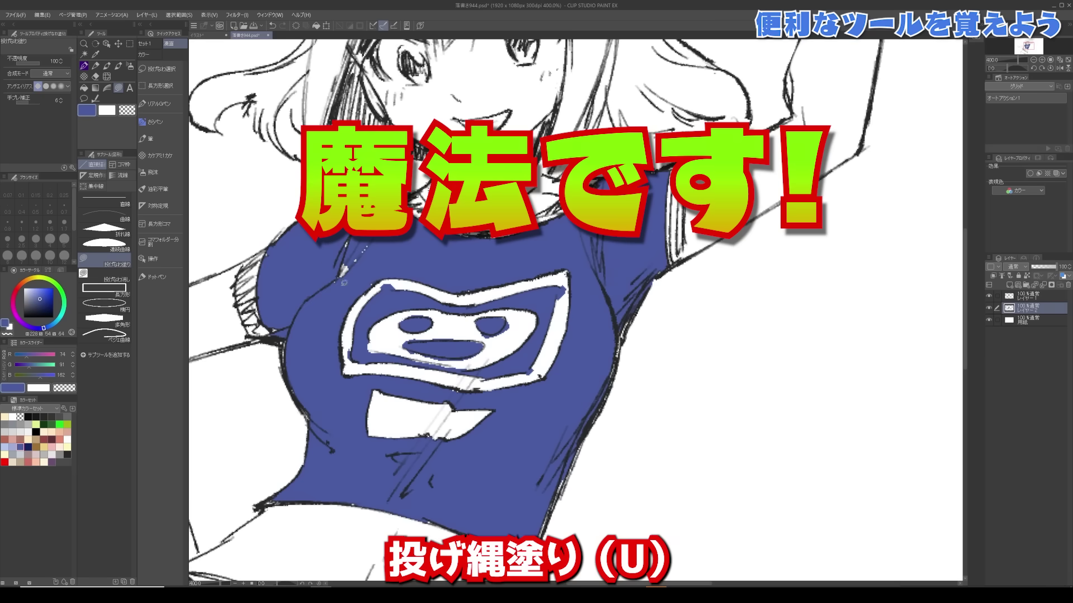
mouse_move(335, 241)
left_mouse_down()
mouse_move(395, 239)
mouse_move(369, 238)
left_mouse_up()
Draw the blue sound-effect lettering ドッ beside the figure with Lasso Fill
scroll(496, 314, "down", 2)
mouse_move(628, 289)
left_mouse_down()
mouse_move(632, 368)
mouse_move(654, 361)
mouse_move(615, 427)
mouse_move(593, 336)
mouse_move(667, 305)
mouse_move(640, 364)
mouse_move(693, 317)
mouse_move(666, 356)
mouse_move(669, 290)
left_mouse_up()
mouse_move(689, 369)
left_mouse_down()
mouse_move(686, 398)
mouse_move(689, 367)
left_mouse_up()
mouse_move(701, 356)
left_mouse_down()
mouse_move(717, 350)
mouse_move(702, 358)
mouse_move(717, 396)
mouse_move(708, 393)
left_mouse_up()
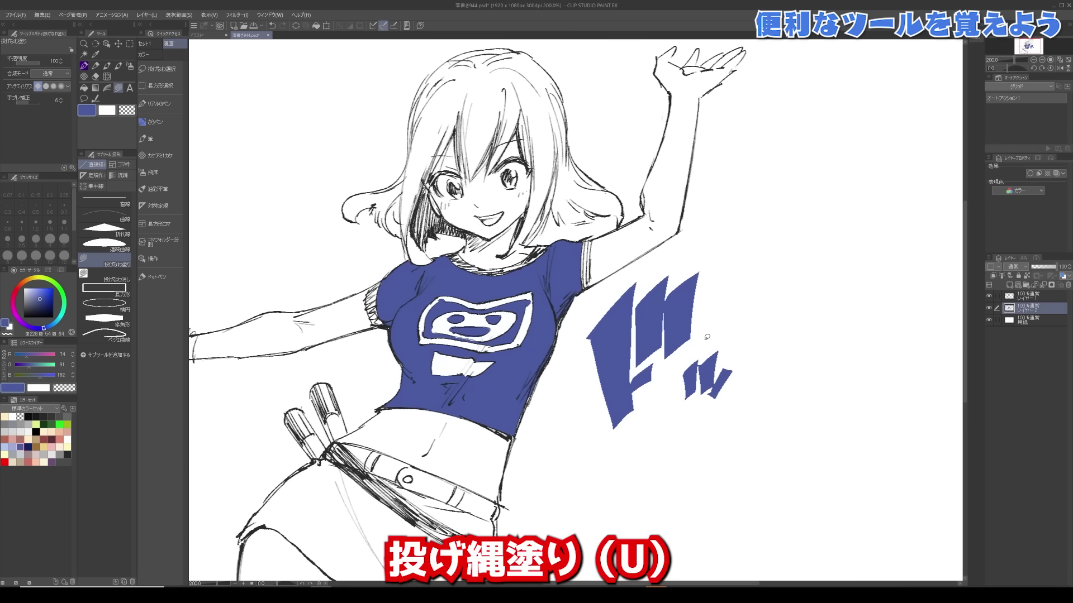
Switch to the Real G-pen, reduce its brush size to 2, and toggle between the drawing colour and transparent
key("p")
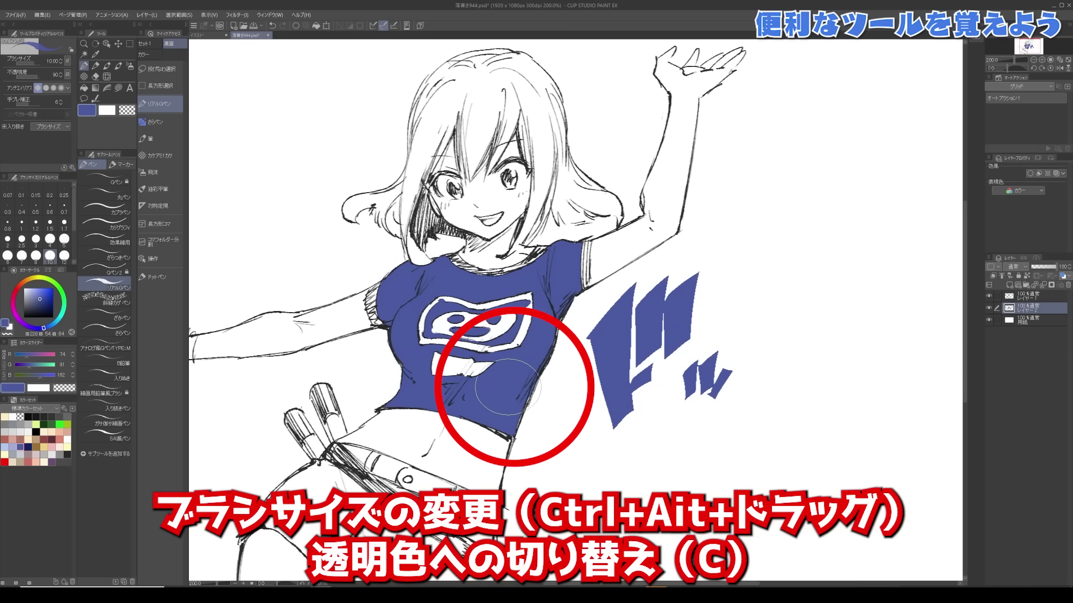
left_click_drag(508, 387, 492, 387)
key("c")
key("c")
key("c")
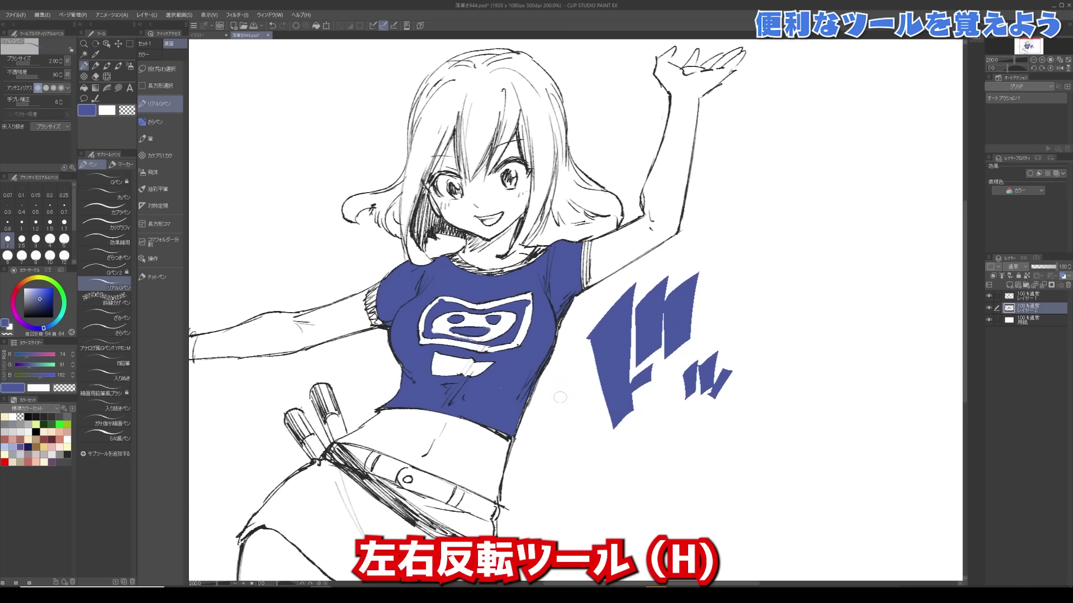
Flip the canvas view horizontally back and forth to check the drawing's balance
key("h")
key("h")
key("h")
key("h")
key("h")
key("h")
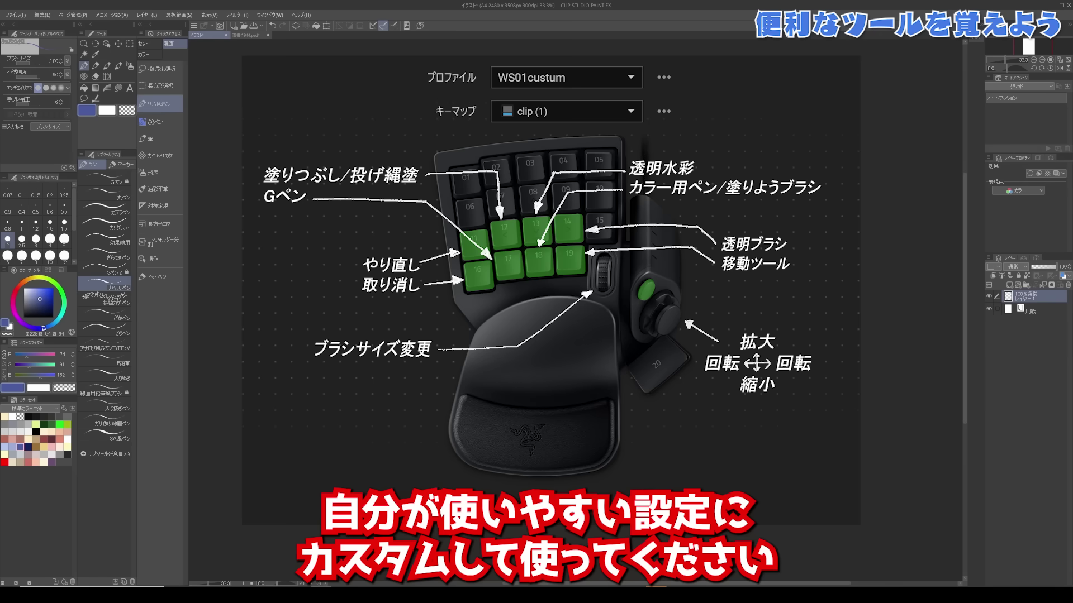
Sketch a small round head with light facial guides in pale blue near the page's centre, using pen sizes 2 and 3
key("ctrl+plus")
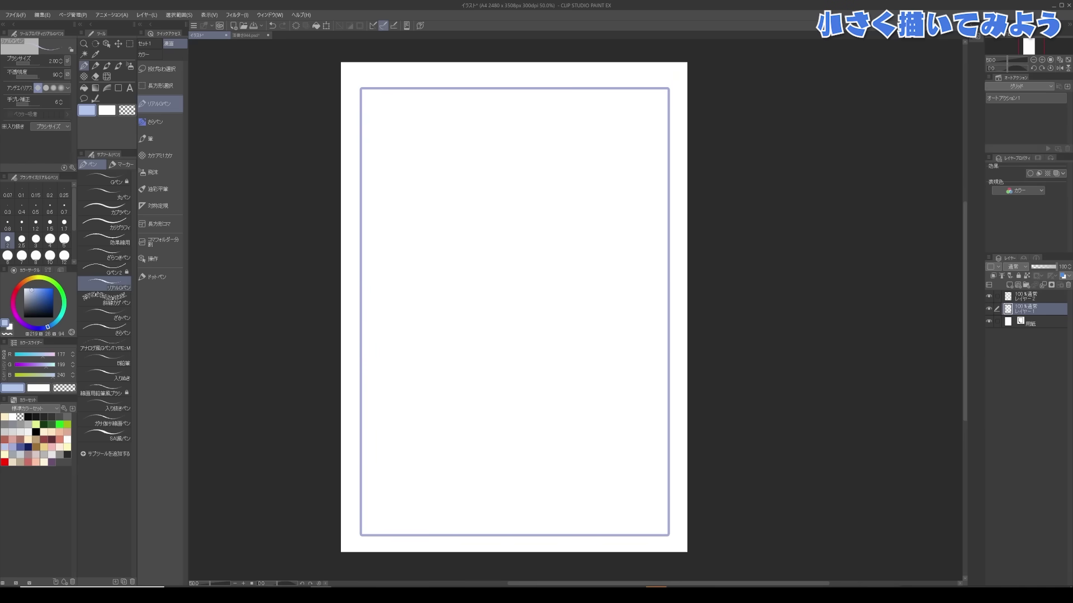
mouse_move(492, 266)
left_mouse_down()
mouse_move(505, 240)
mouse_move(525, 252)
mouse_move(491, 271)
left_mouse_up()
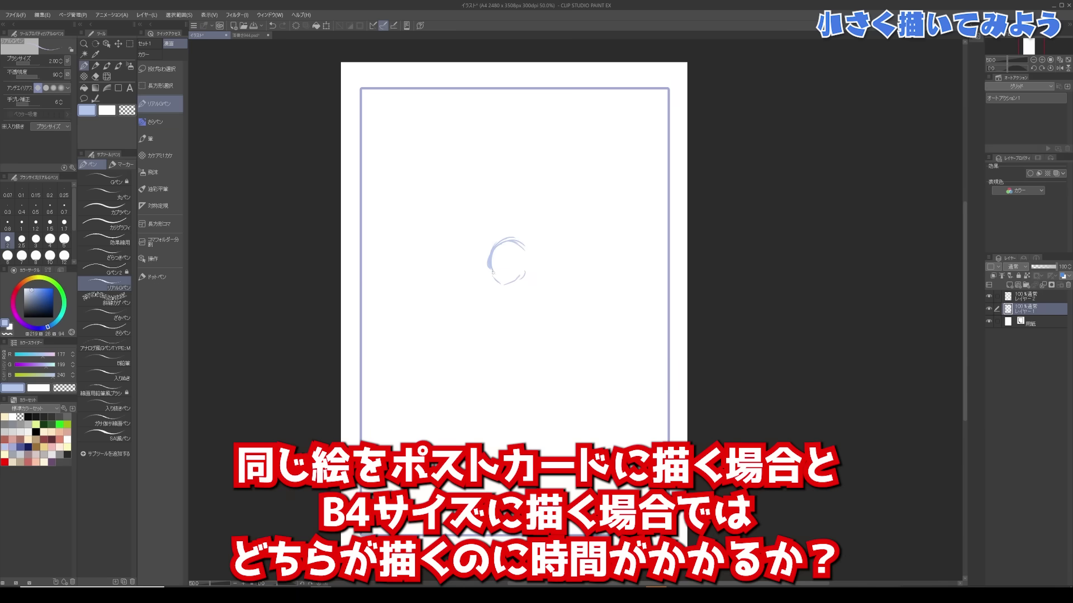
key("bracketright")
key("bracketright")
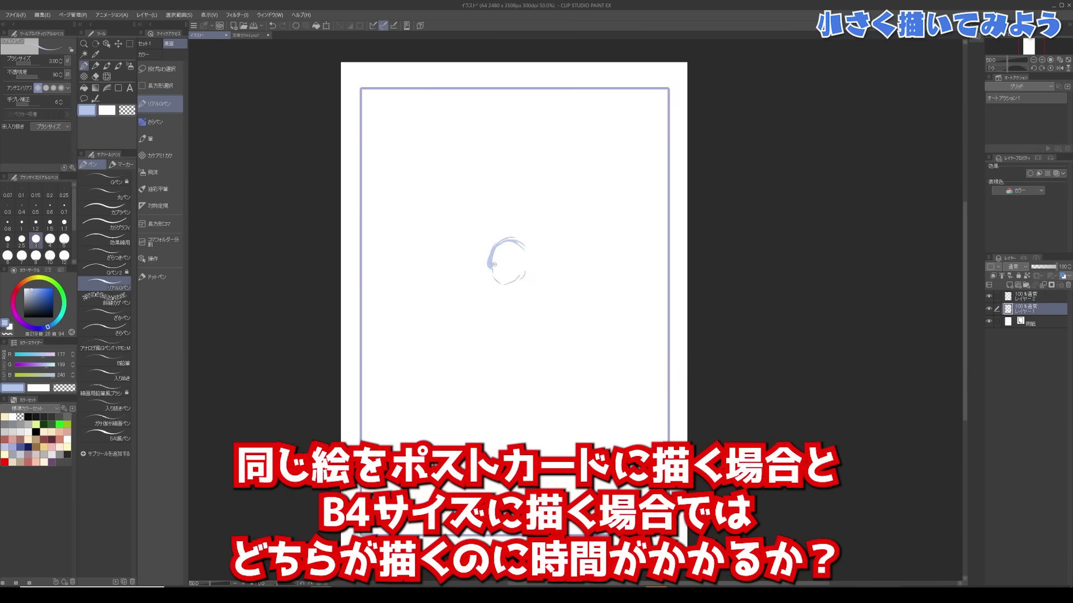
key("bracketleft")
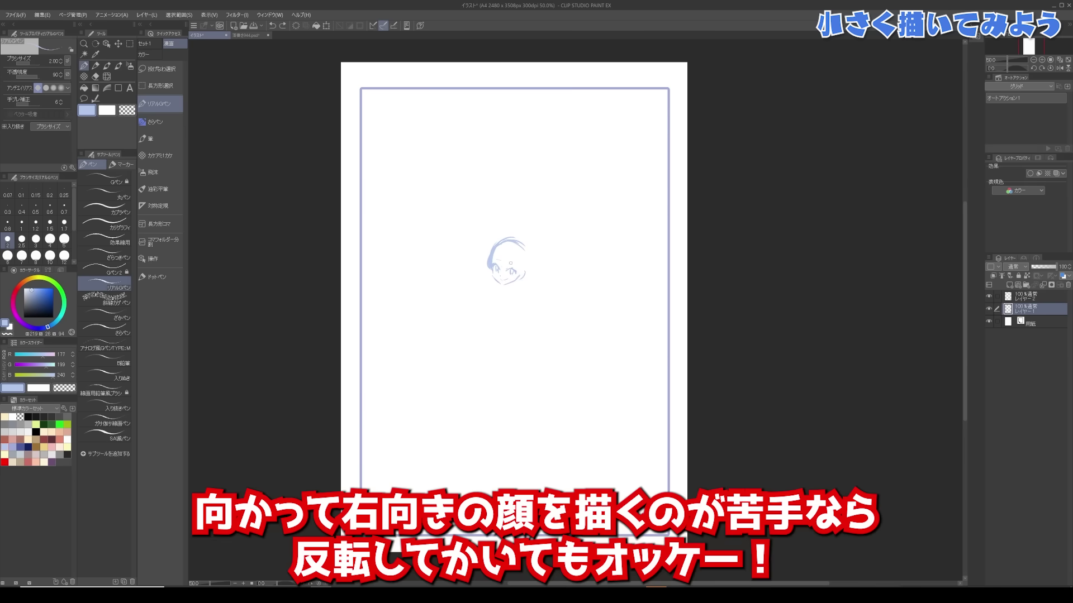
Sketch the girl's hair, cat ears, outstretched arms and running body in pale blue, undoing a stray stroke
mouse_move(490, 266)
left_mouse_down()
mouse_move(488, 287)
mouse_move(503, 296)
left_mouse_up()
mouse_move(491, 270)
left_mouse_down()
mouse_move(491, 291)
mouse_move(508, 253)
mouse_move(519, 299)
left_mouse_up()
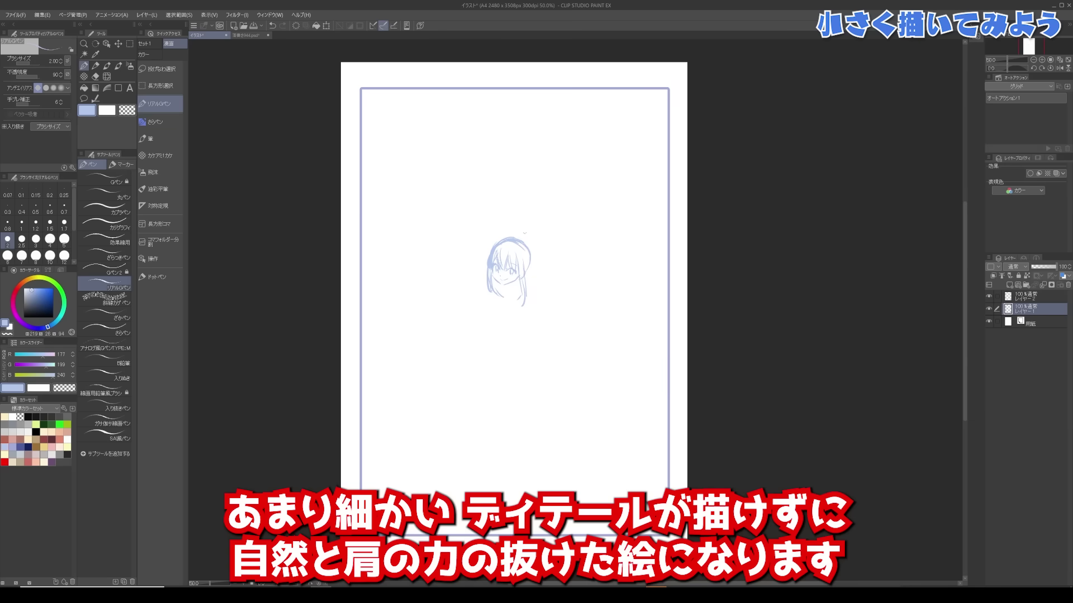
mouse_move(493, 233)
left_mouse_down()
mouse_move(496, 249)
mouse_move(546, 274)
left_mouse_up()
key("ctrl+z")
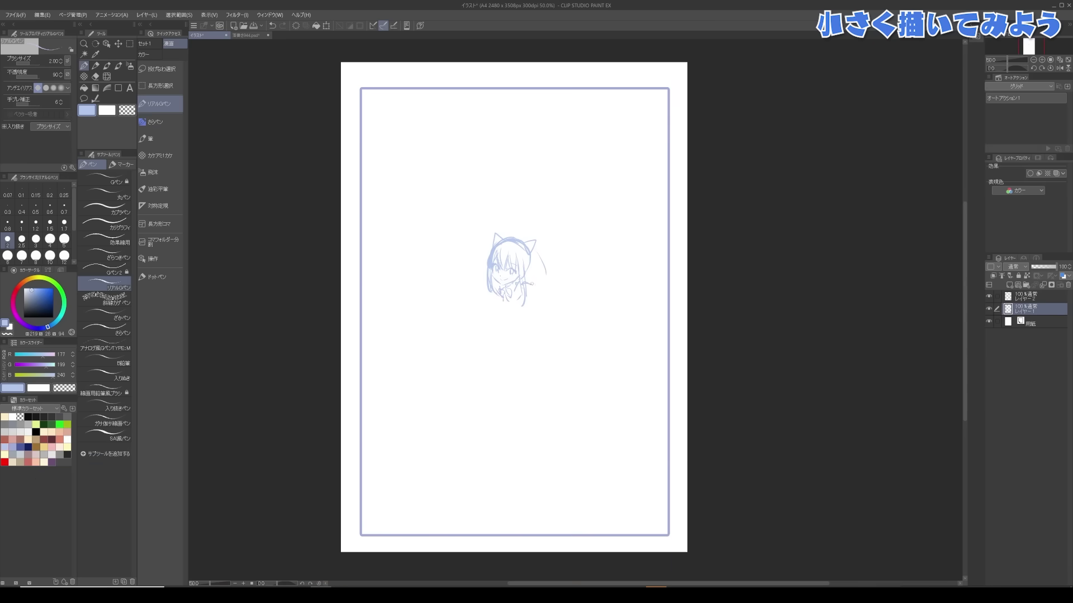
mouse_move(527, 298)
left_mouse_down()
mouse_move(572, 285)
mouse_move(569, 300)
left_mouse_up()
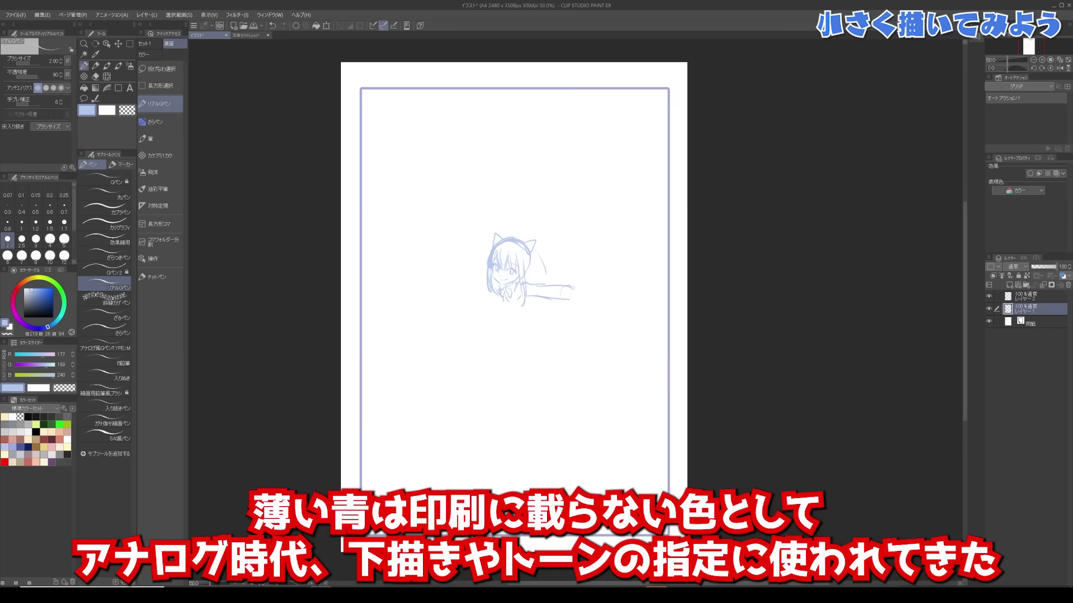
mouse_move(497, 308)
left_mouse_down()
mouse_move(510, 342)
mouse_move(528, 344)
mouse_move(545, 323)
left_mouse_up()
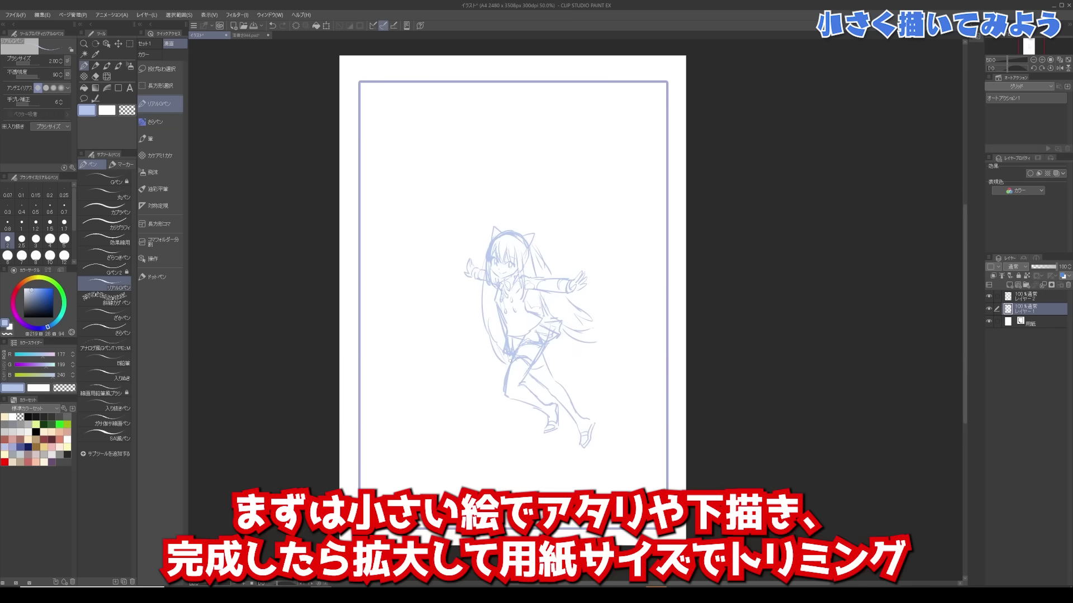
Enlarge the sketch proportionally and position it so the figure fills the page frame
key("ctrl+t")
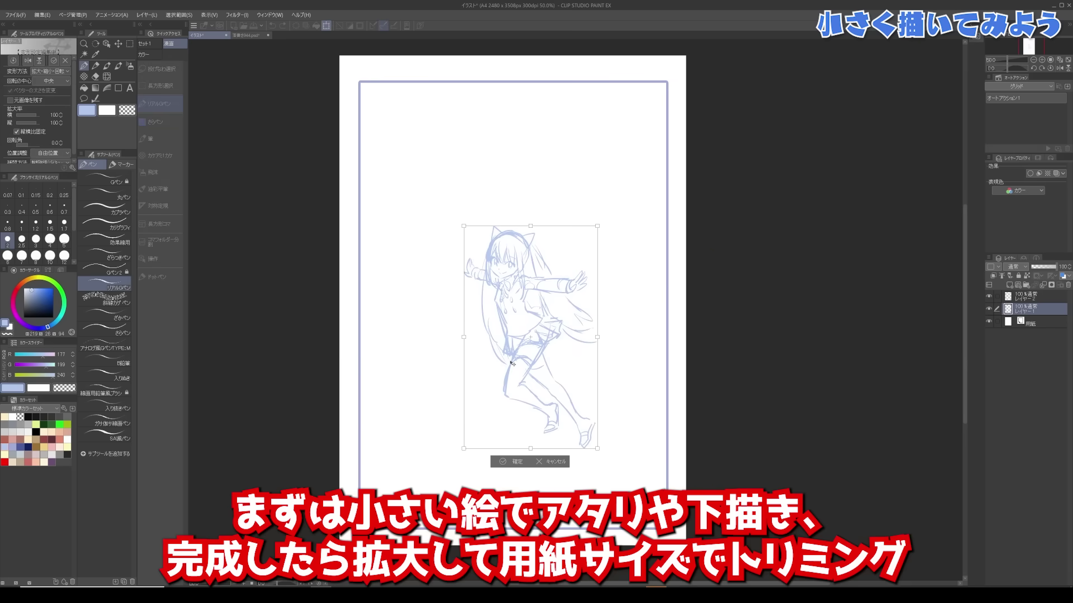
left_click_drag(464, 450, 396, 564)
left_click_drag(602, 225, 690, 112)
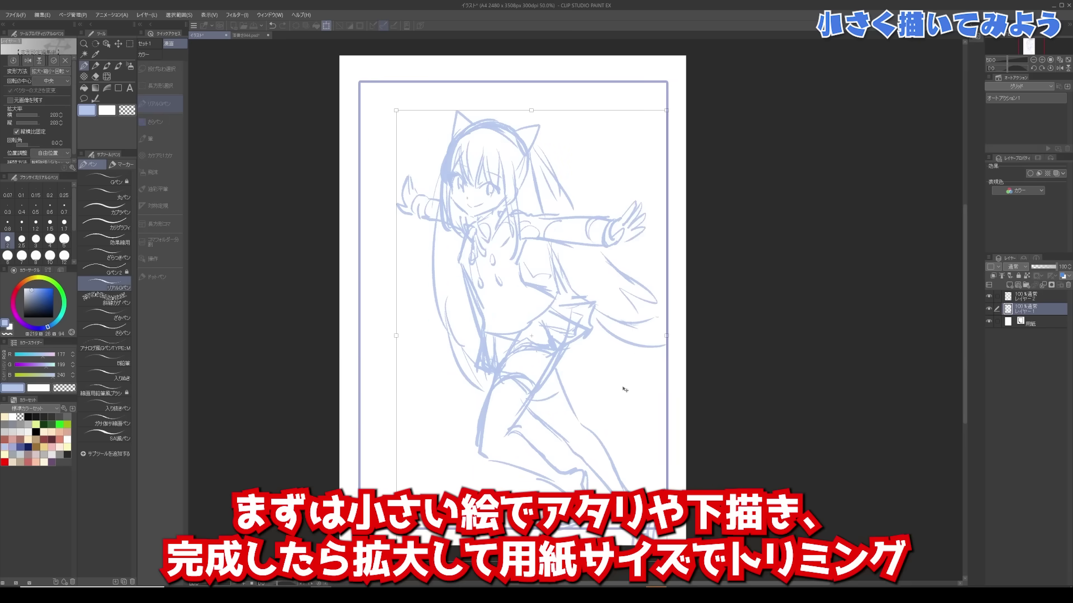
mouse_move(625, 391)
left_mouse_down()
mouse_move(586, 368)
mouse_move(657, 477)
left_mouse_up()
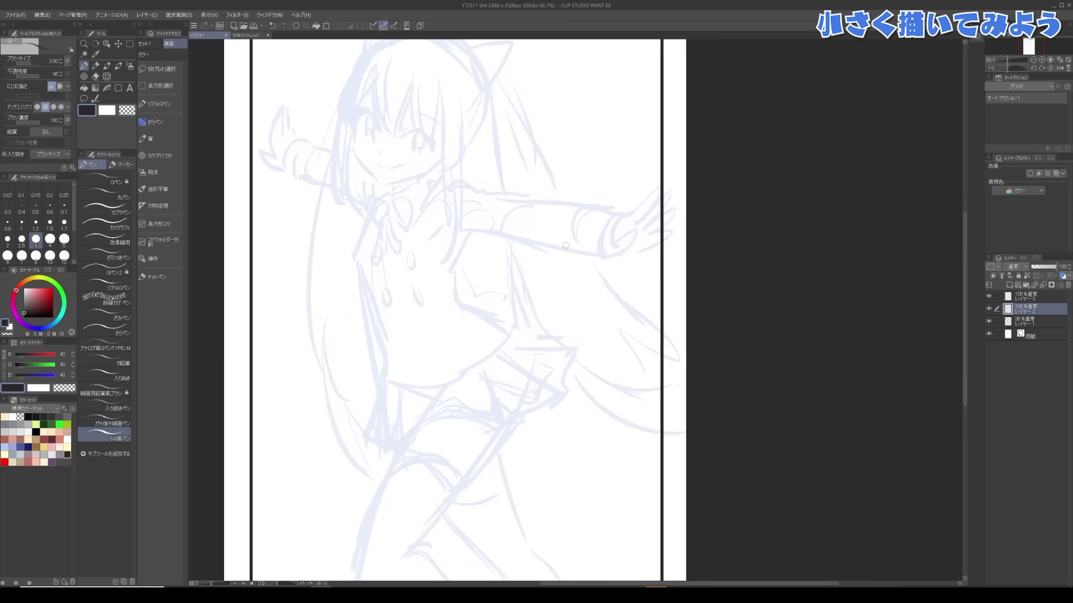
left_click_drag(478, 209, 516, 425)
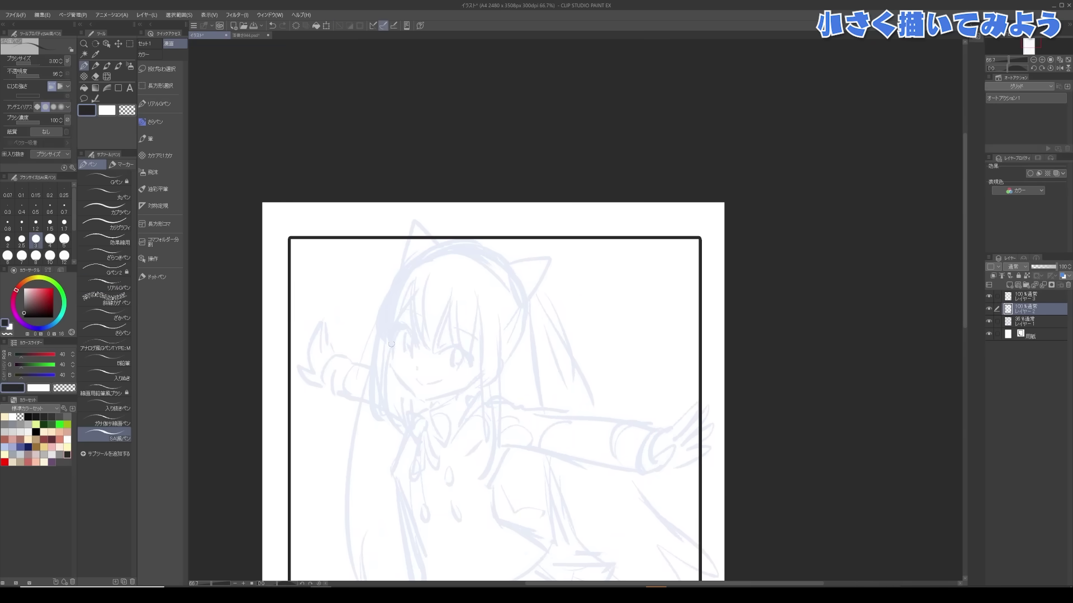
left_click_drag(392, 339, 409, 391)
key("ctrl+z")
key("ctrl+z")
key("ctrl+z")
left_click_drag(393, 366, 420, 400)
key("ctrl+z")
key("ctrl+z")
key("minus")
key("minus")
key("minus")
mouse_move(530, 483)
left_mouse_down()
mouse_move(490, 449)
mouse_move(517, 392)
mouse_move(536, 469)
left_mouse_up()
key("ctrl+z")
key("ctrl+z")
key("ctrl+z")
key("ctrl+z")
key("ctrl+z")
key("ctrl+z")
key("asciicircum")
key("asciicircum")
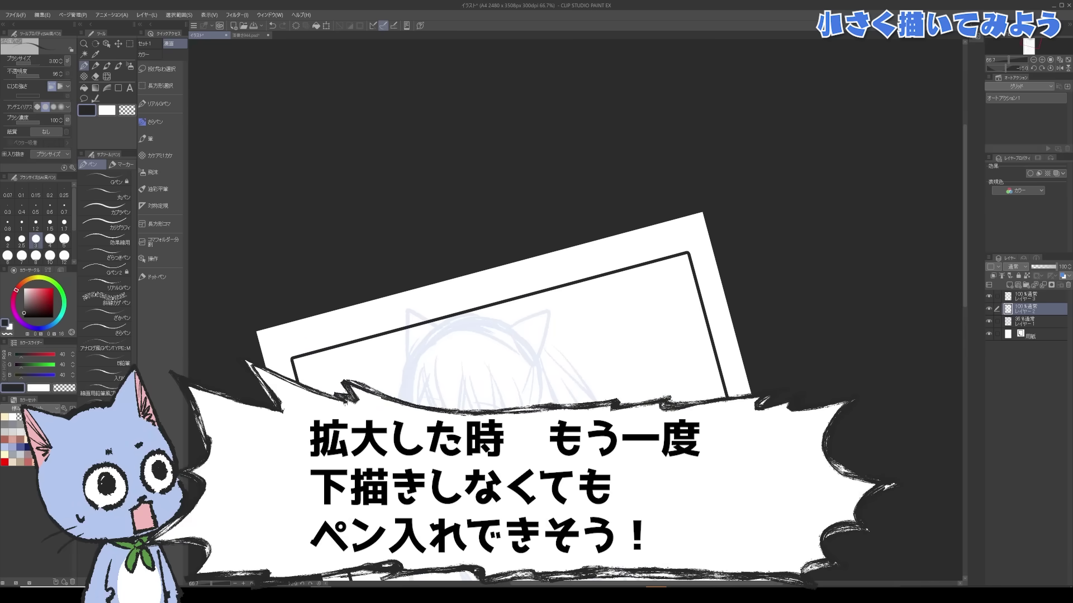
mouse_move(427, 418)
left_mouse_down()
mouse_move(444, 431)
mouse_move(423, 433)
left_mouse_up()
key("ctrl+z")
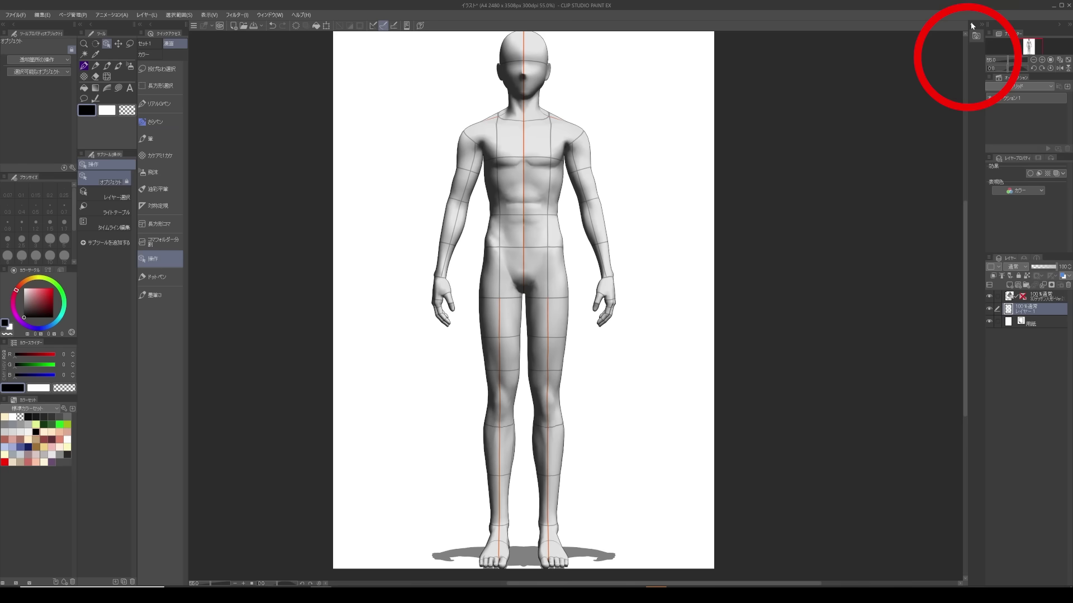
Show the material library and open its 3D body-type (体型) category
left_click(975, 36)
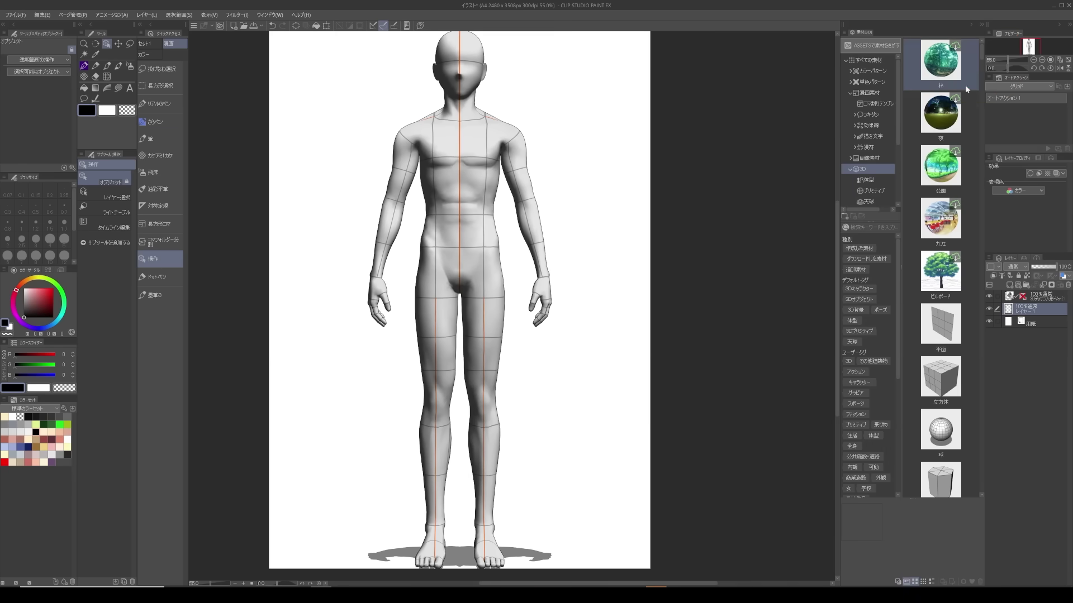
left_click(850, 169)
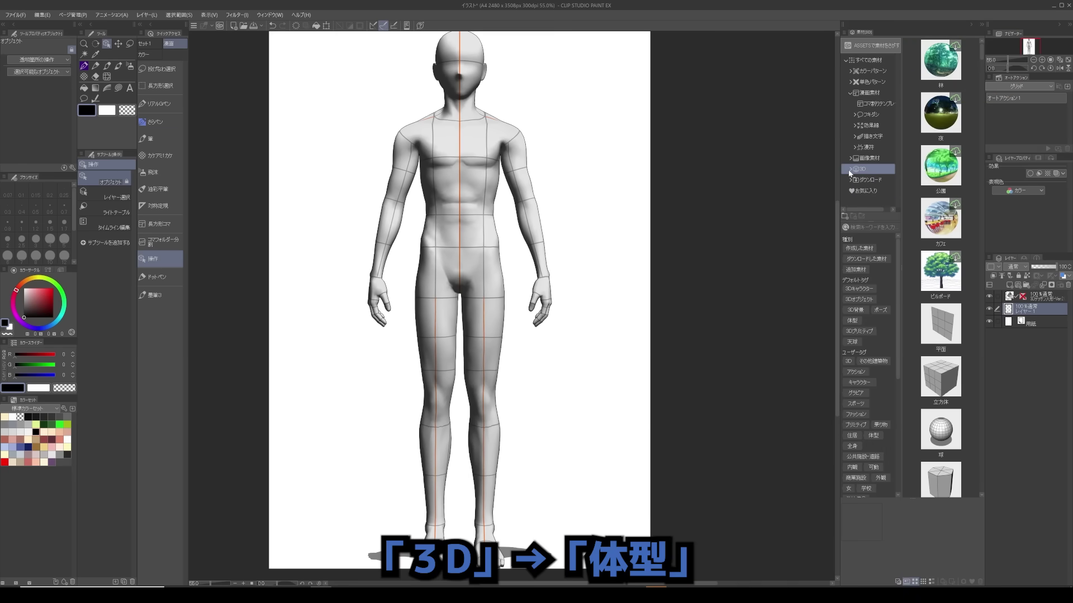
left_click(850, 170)
scroll(860, 140, "down", 3)
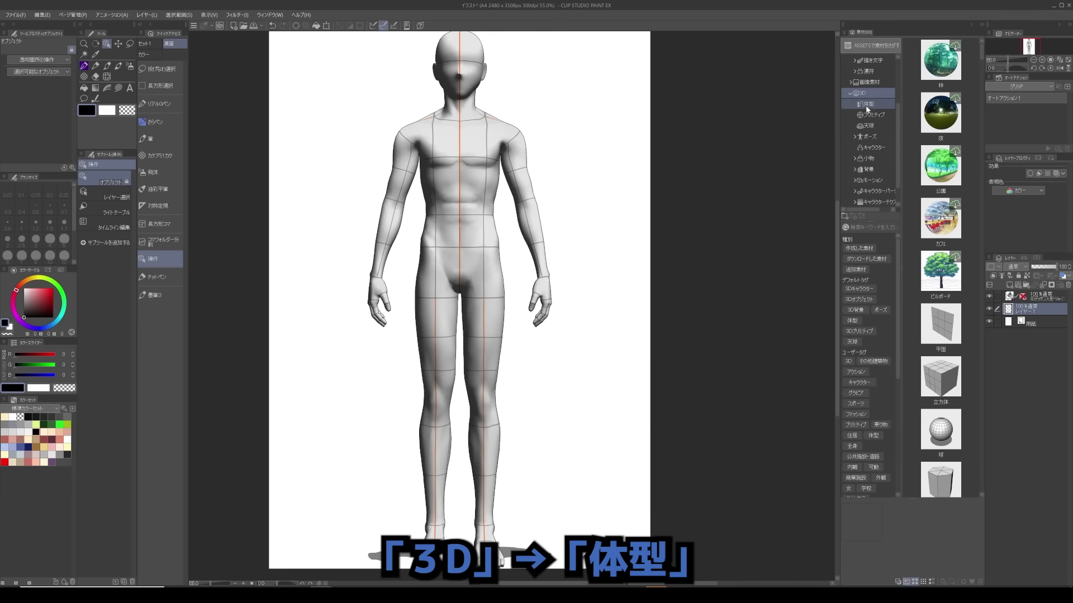
left_click(867, 106)
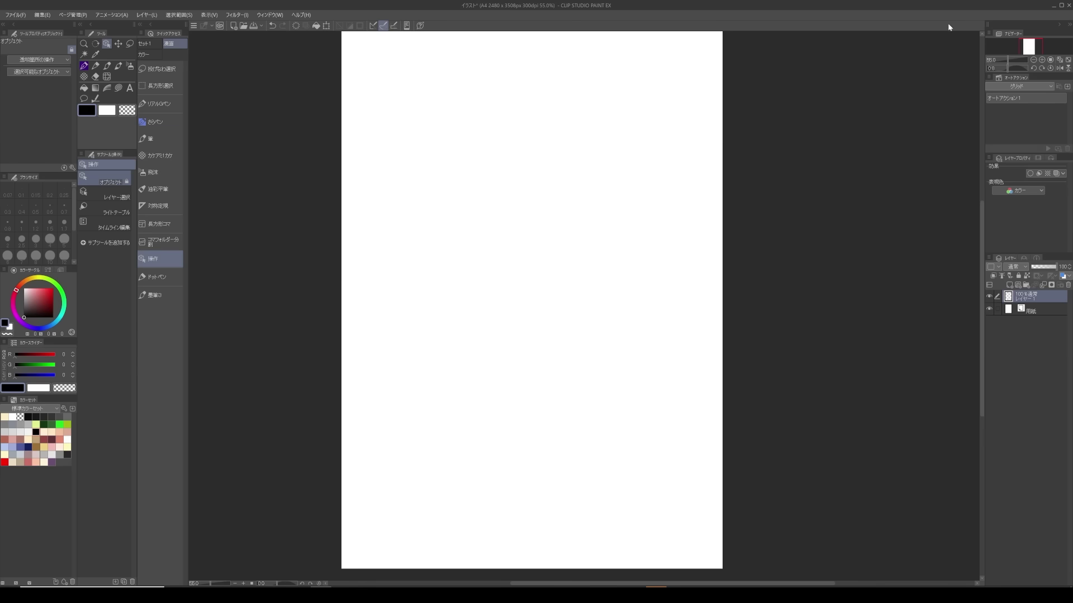
Bring up the 素材[体型] material palette, dock it beside the navigator, and test collapsing and expanding it
left_click(271, 16)
mouse_move(282, 296)
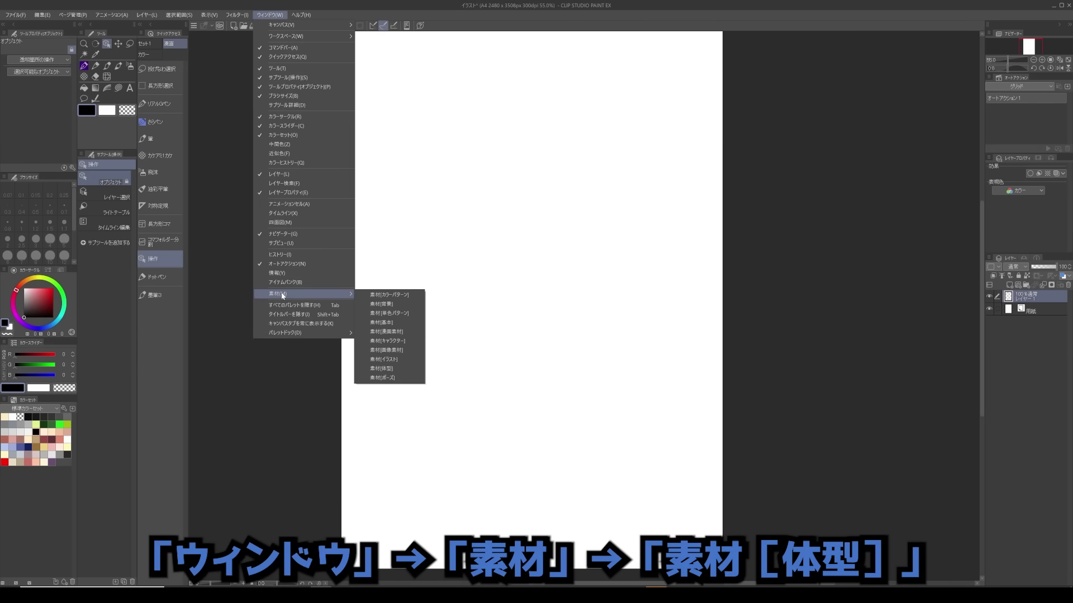
left_click(385, 368)
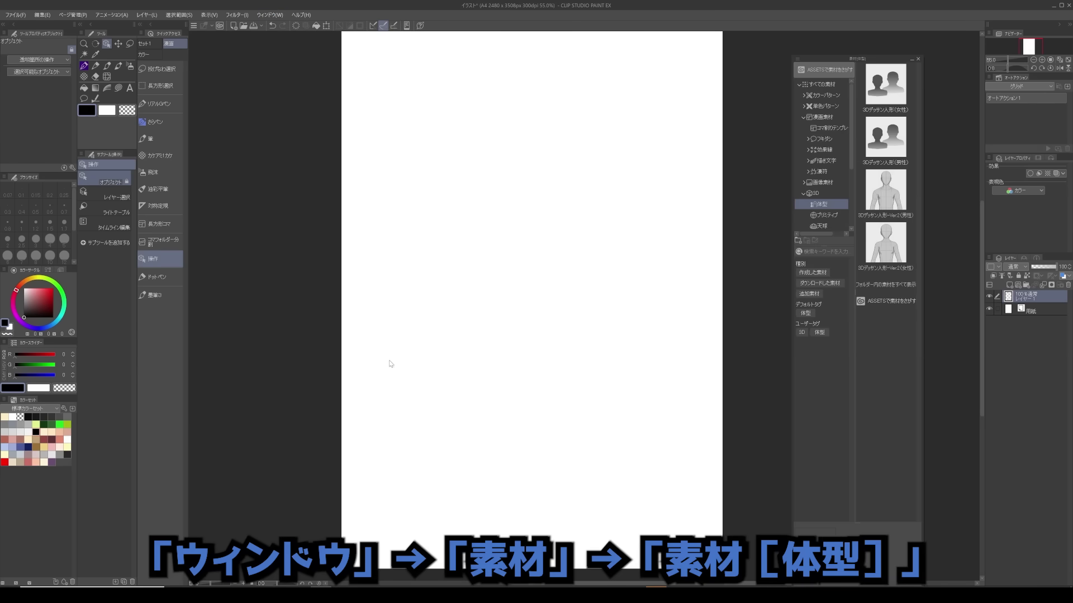
left_click_drag(863, 59, 986, 36)
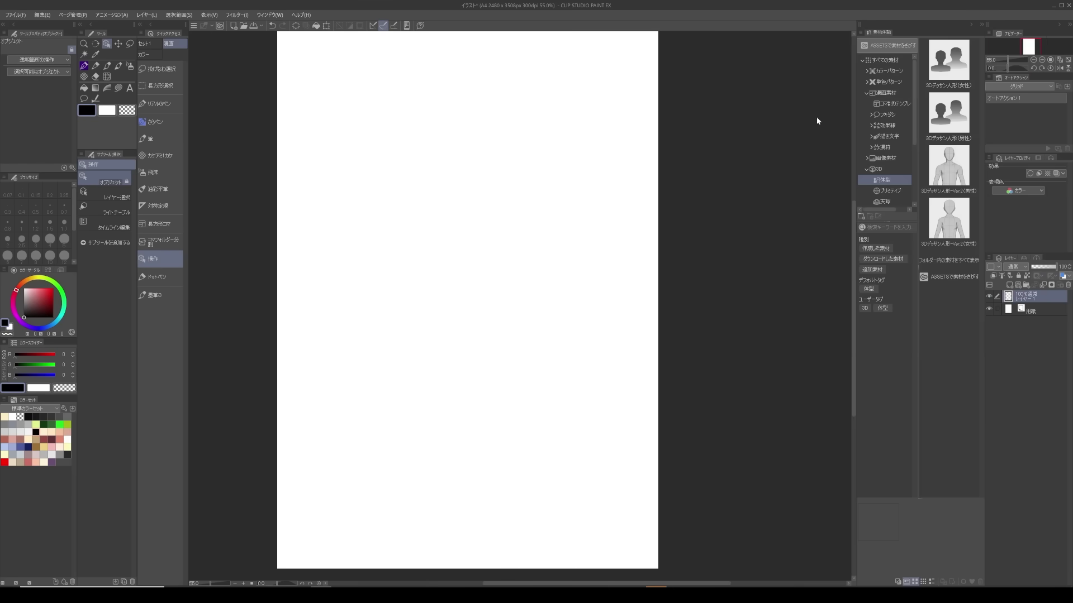
left_click(971, 25)
left_click(976, 36)
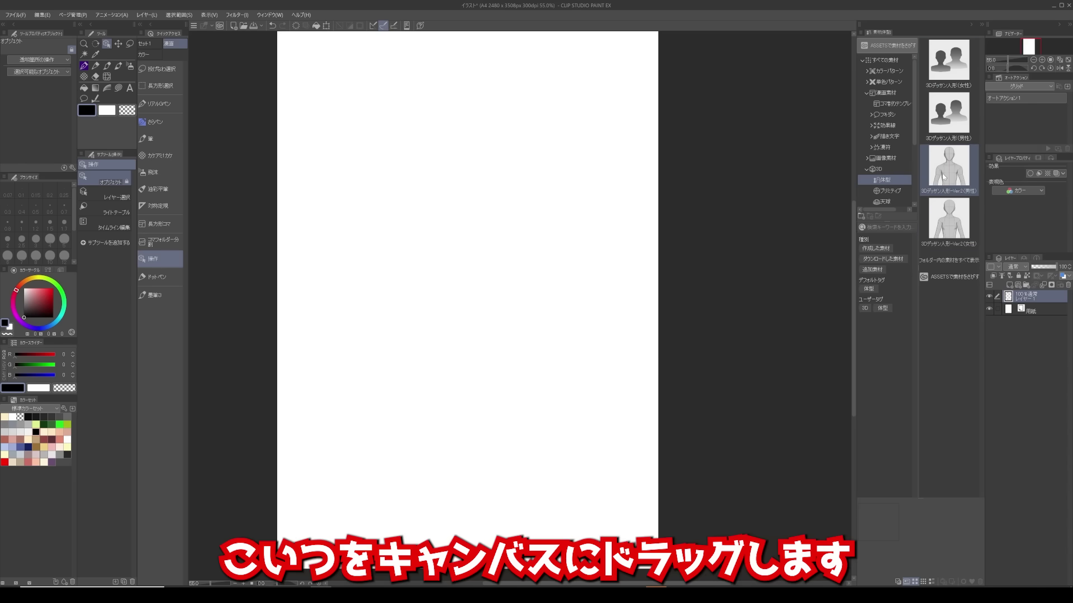
Place the male 3Dデッサン人形-Ver.2 drawing doll on the canvas and frame it fully within the page
left_click_drag(946, 176, 484, 236)
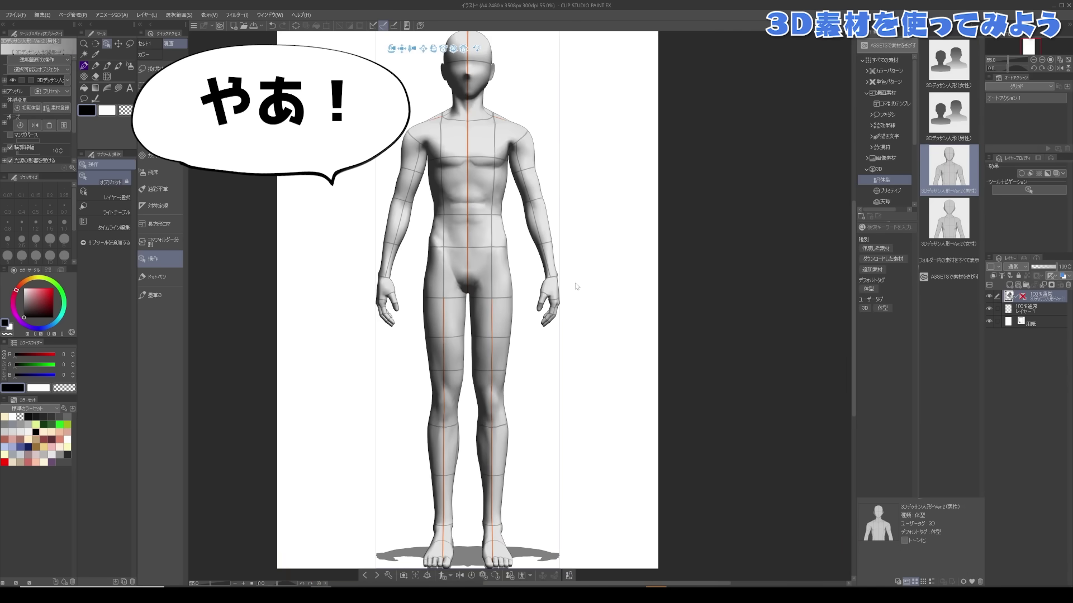
left_click(1021, 309)
scroll(714, 309, "down", 2)
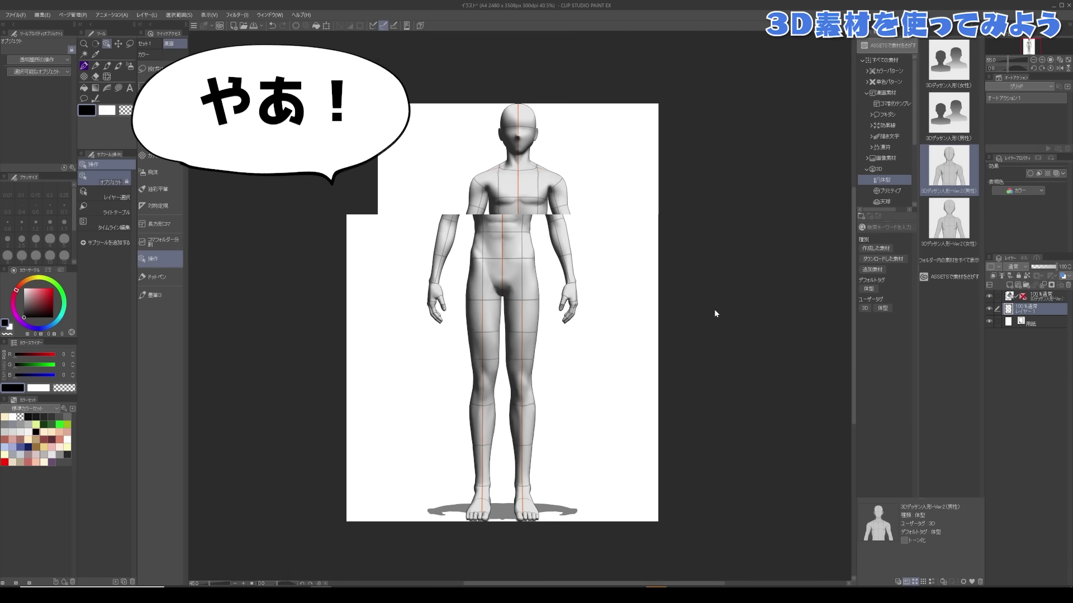
scroll(714, 313, "up", 1)
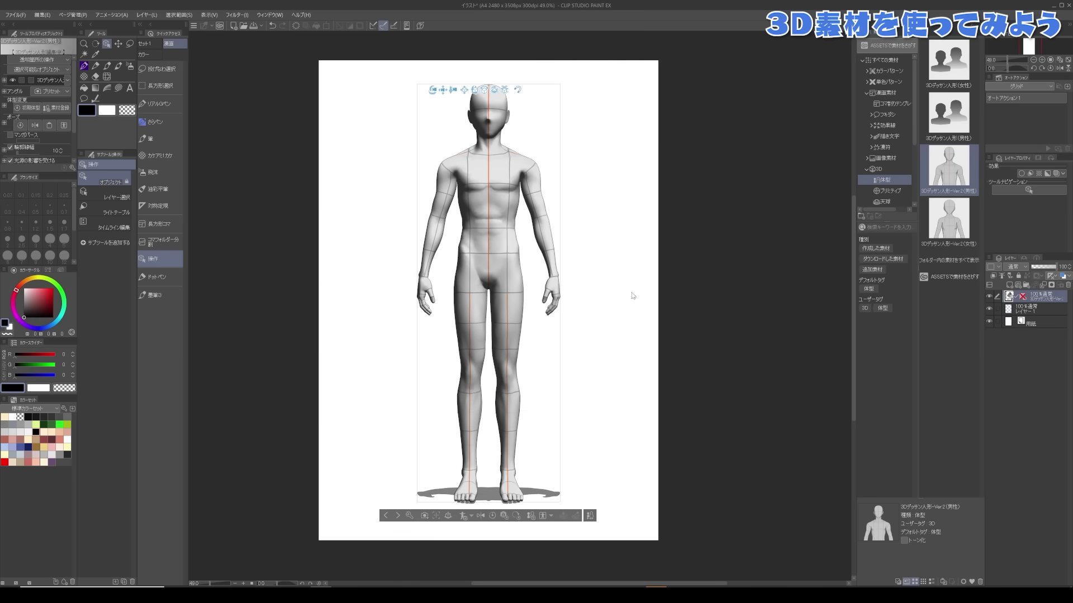
left_click_drag(632, 297, 627, 336)
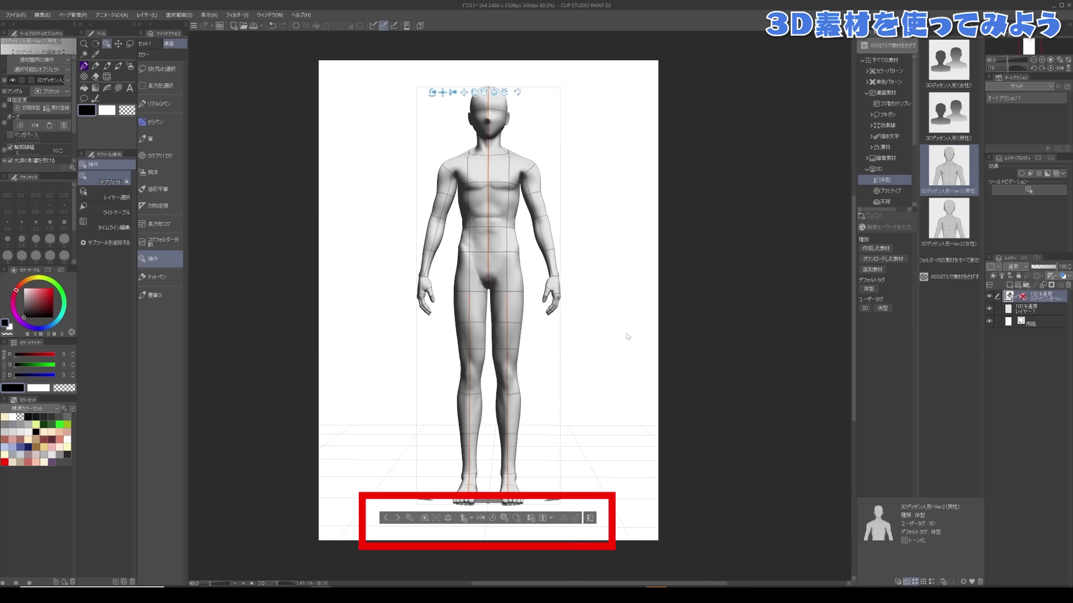
Open the doll's detailed body settings and reduce its head-to-body ratio to about 3.8, without matching the ratio to its height
left_click(590, 519)
left_click(216, 252)
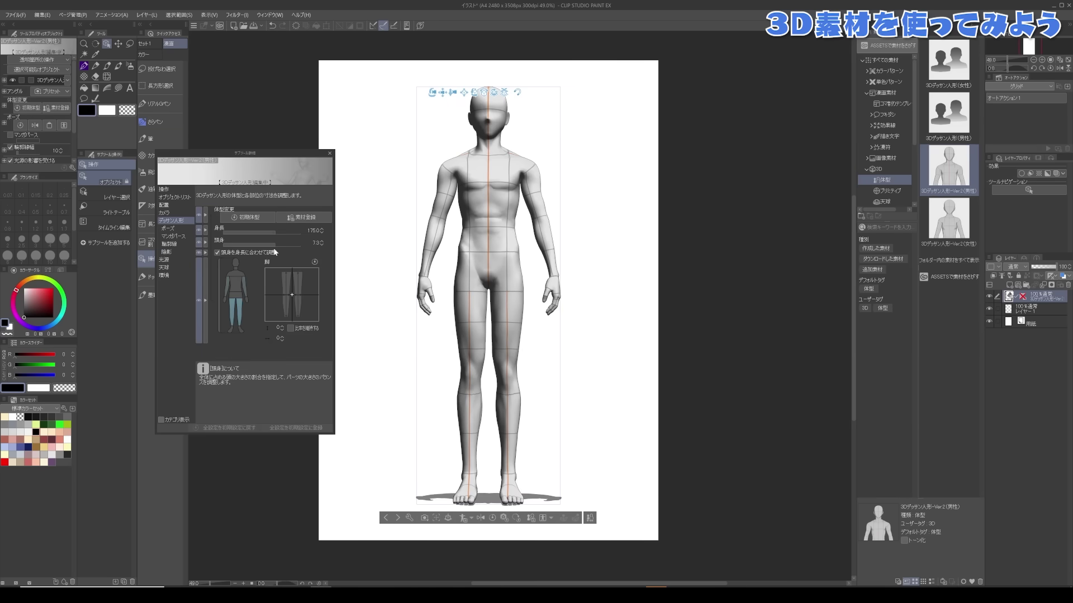
left_click_drag(276, 245, 241, 244)
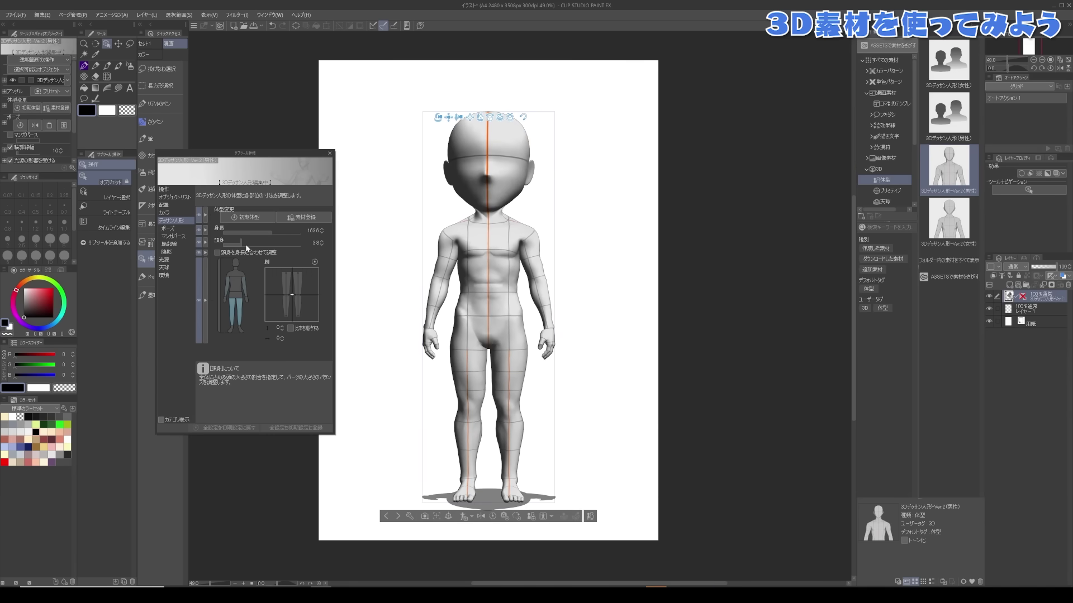
Make the doll's whole body chubbier and shorten its legs, giving a squat figure about 2.7 heads tall
left_click(219, 283)
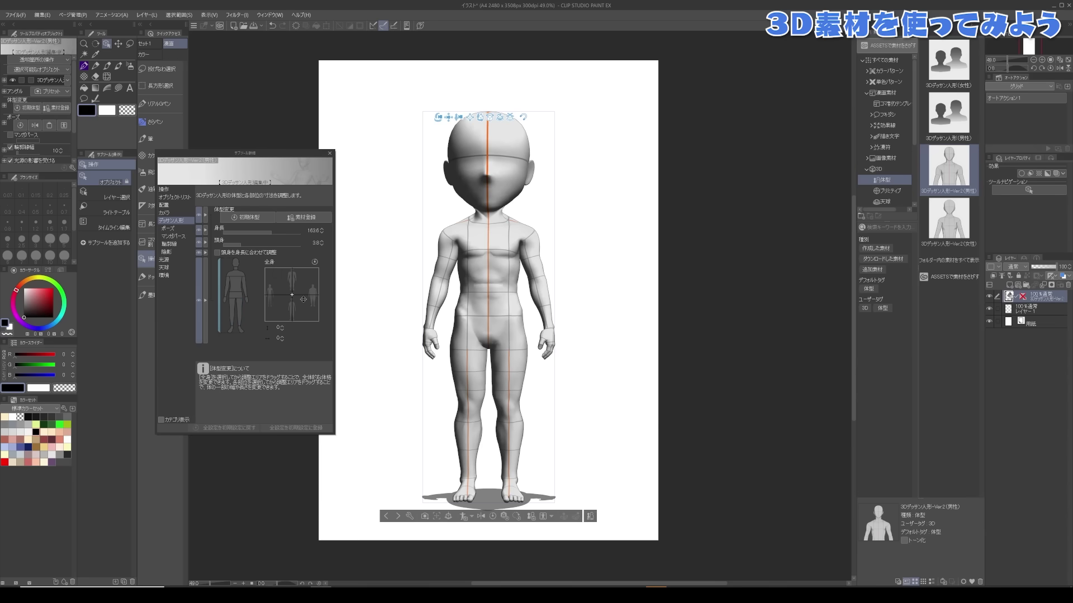
left_click_drag(292, 295, 308, 304)
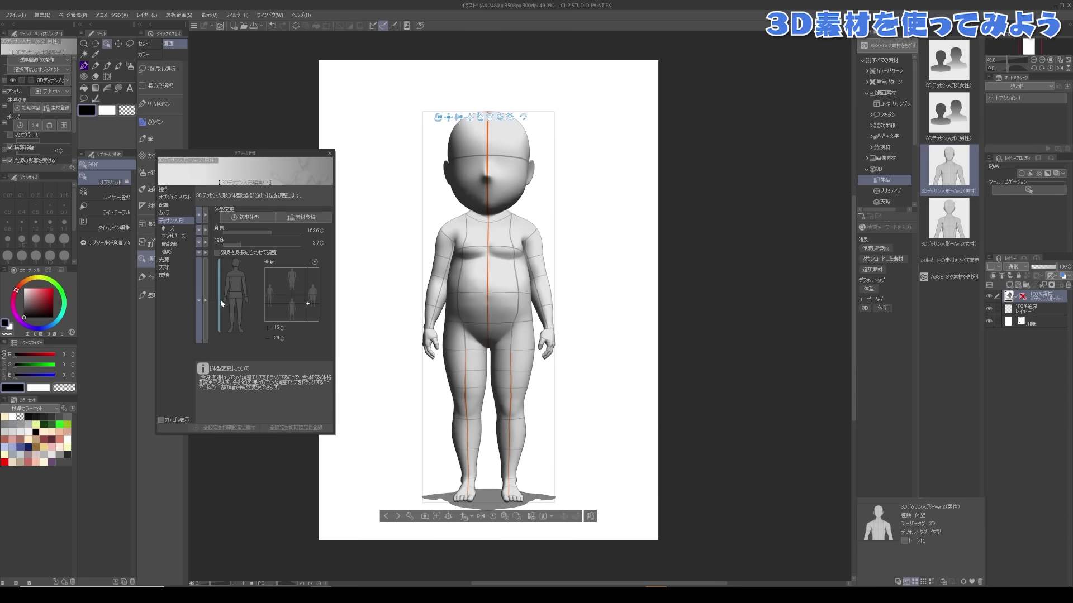
left_click(244, 306)
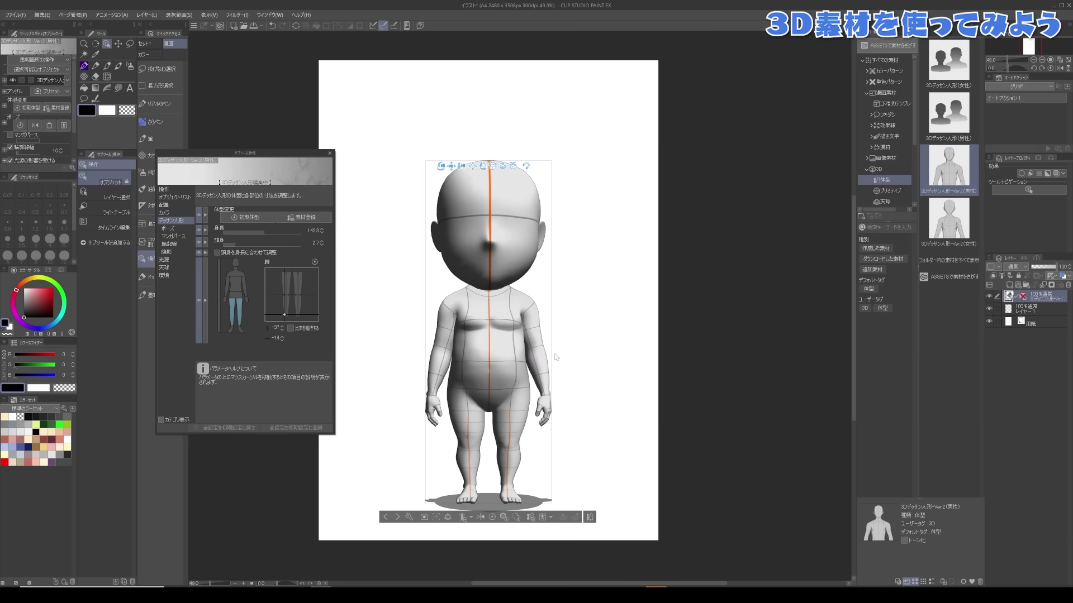
Register the reshaped doll as a material named "ichiya" in the 3D キャラクター category
left_click(311, 218)
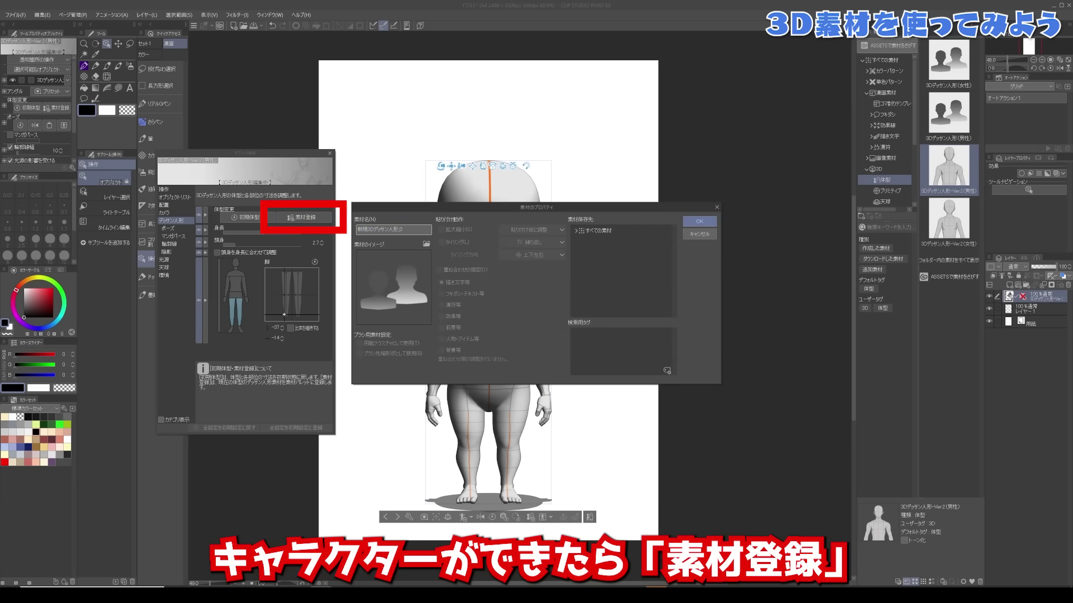
type("ichiya")
left_click(576, 231)
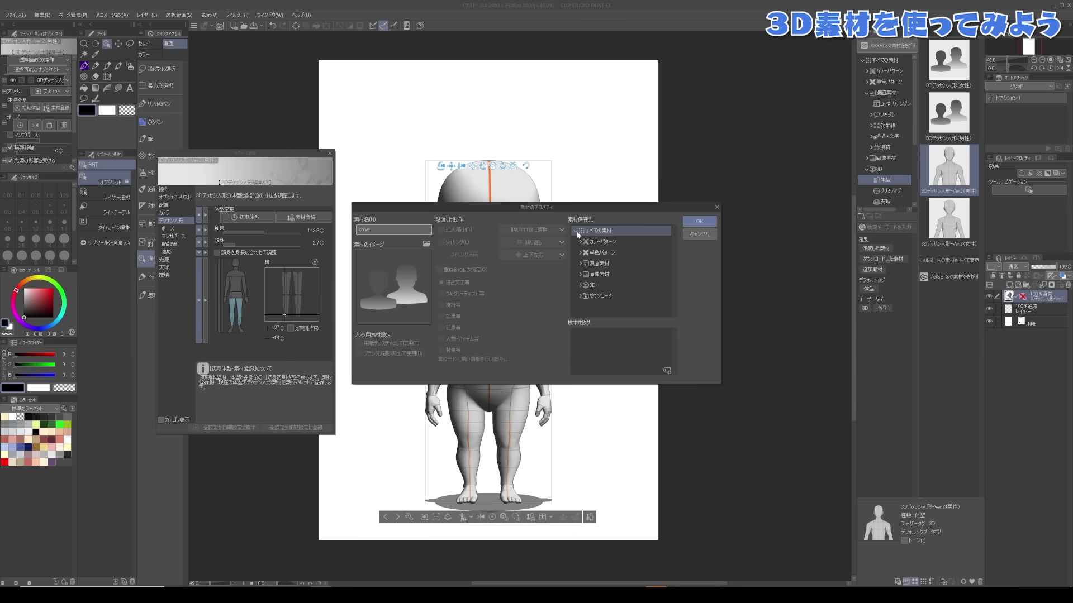
left_click(580, 286)
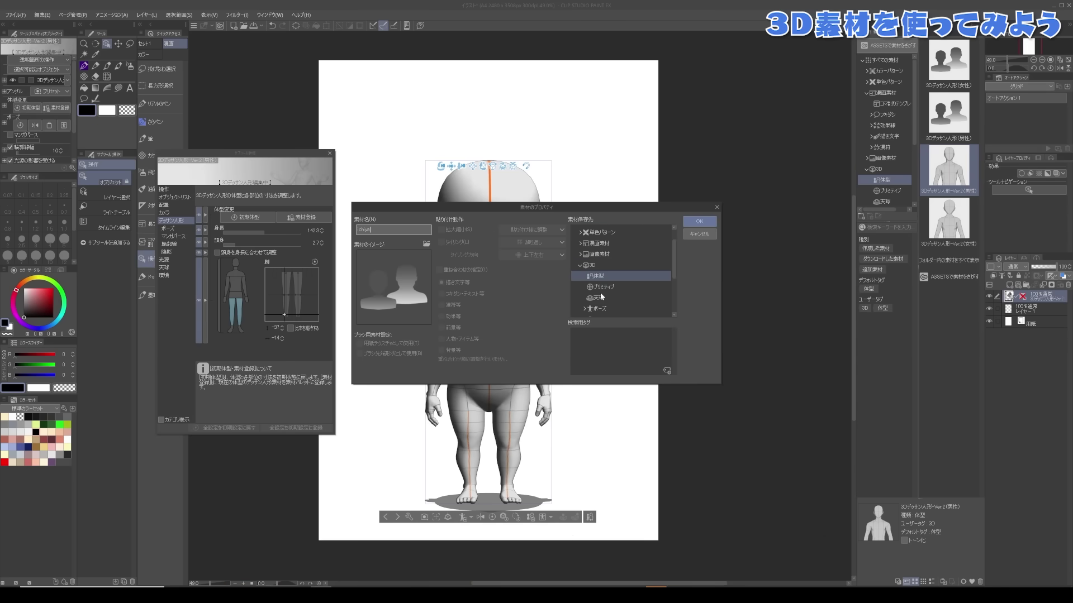
scroll(600, 293, "down", 2)
left_click(600, 292)
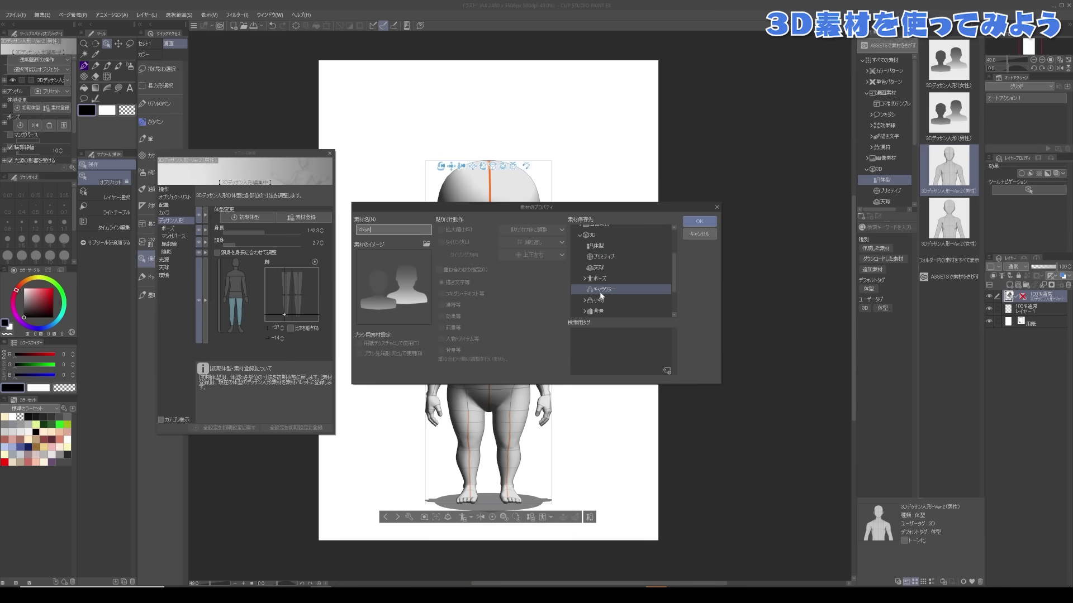
left_click(693, 222)
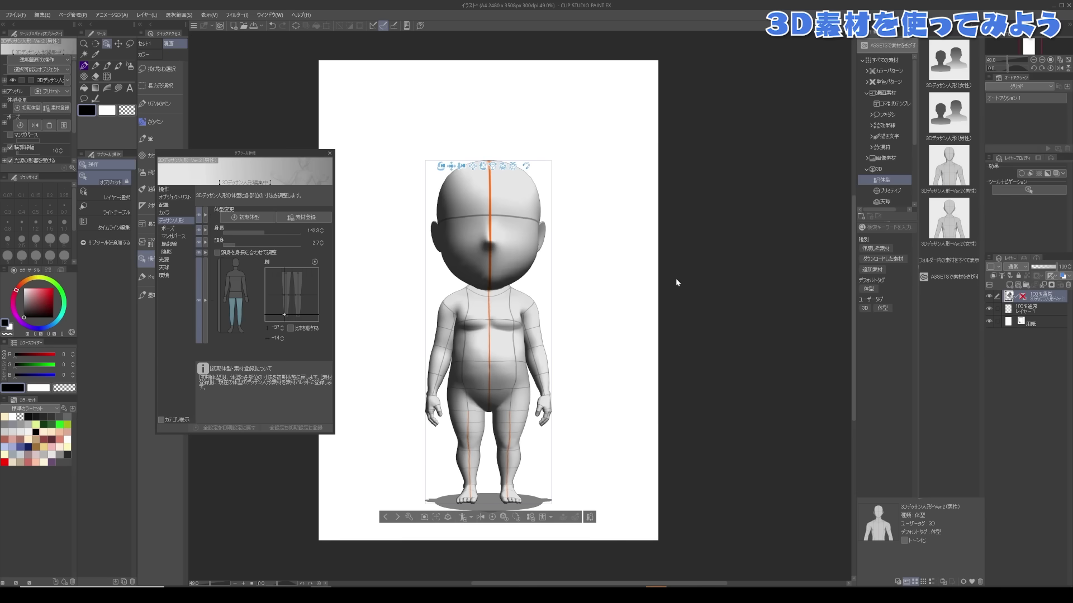
Delete the current doll and place the registered ichiya material from the 3D キャラクター category on the empty page
key("Delete")
scroll(889, 167, "down", 4)
left_click(889, 182)
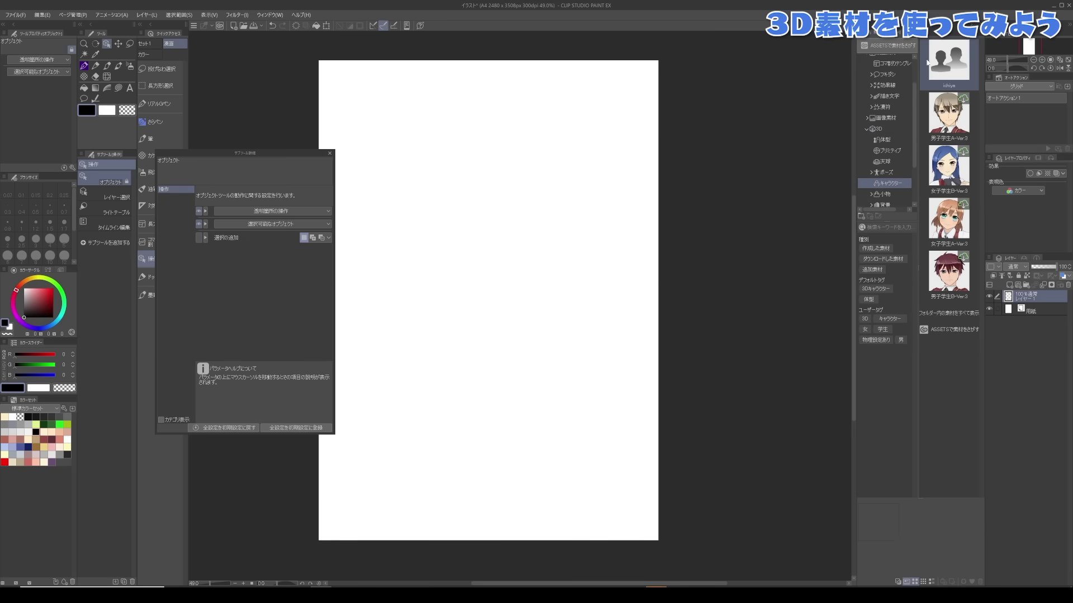
left_click_drag(932, 62, 583, 311)
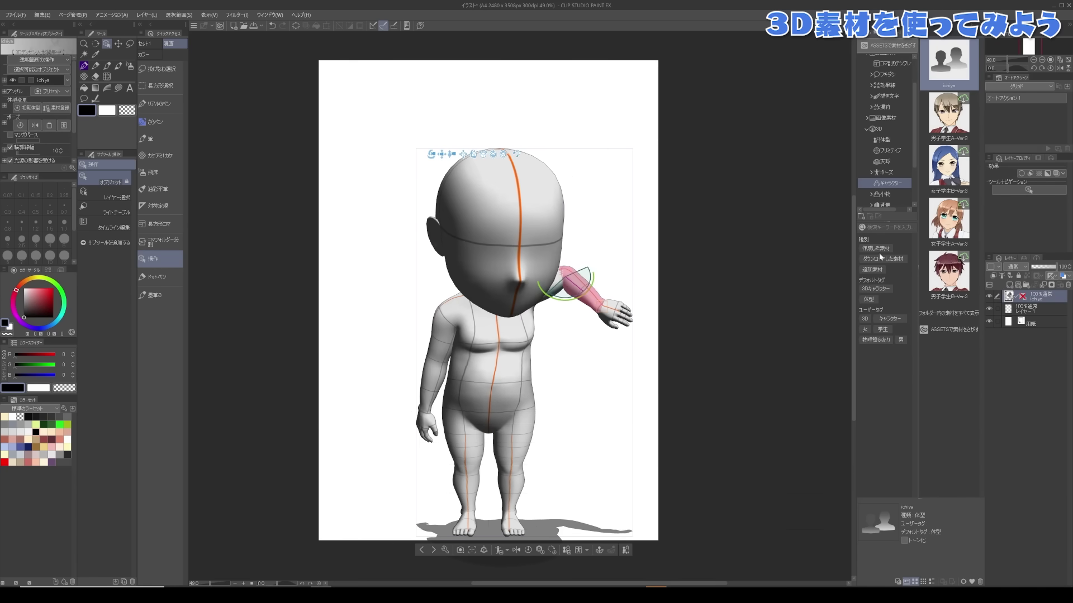
Apply the グラビアアイドル02 pose from the 3D pose materials to the ichiya doll and adjust the camera angle
left_click(883, 173)
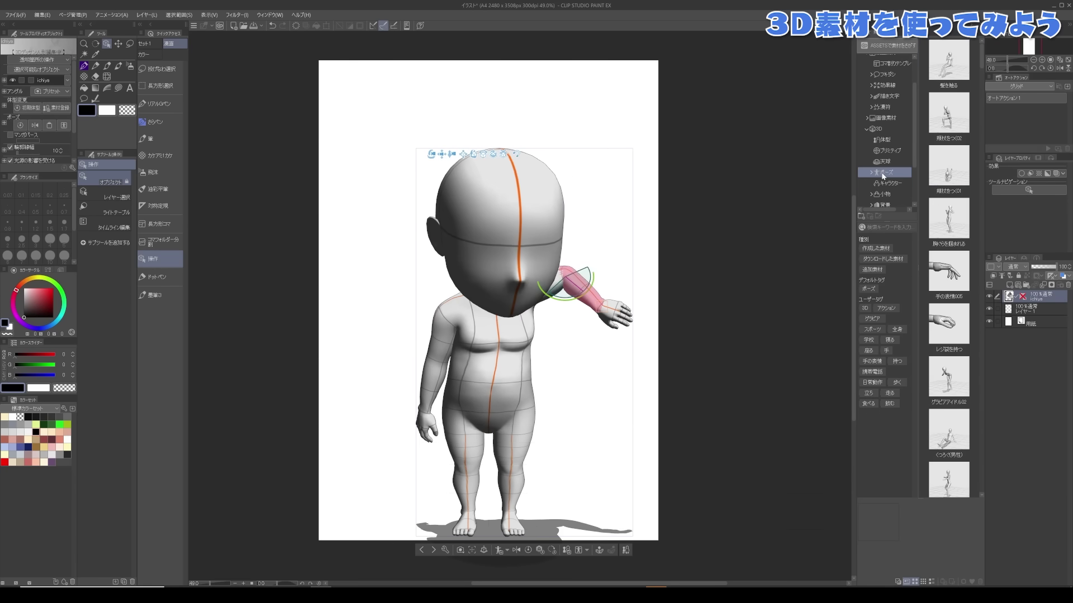
left_click(966, 114)
scroll(957, 106, "down", 3)
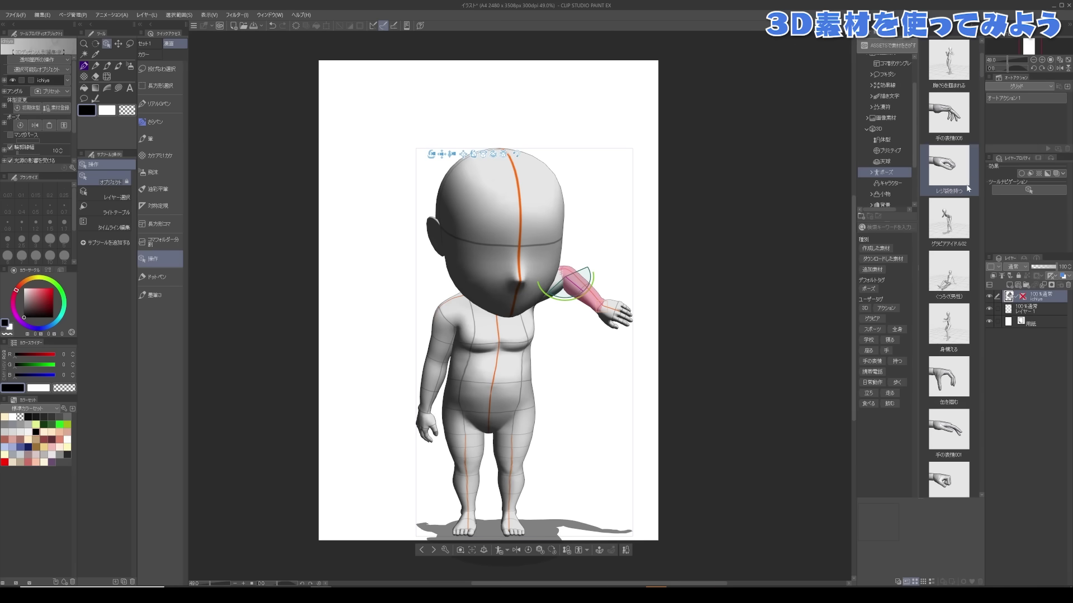
left_click_drag(955, 223, 494, 339)
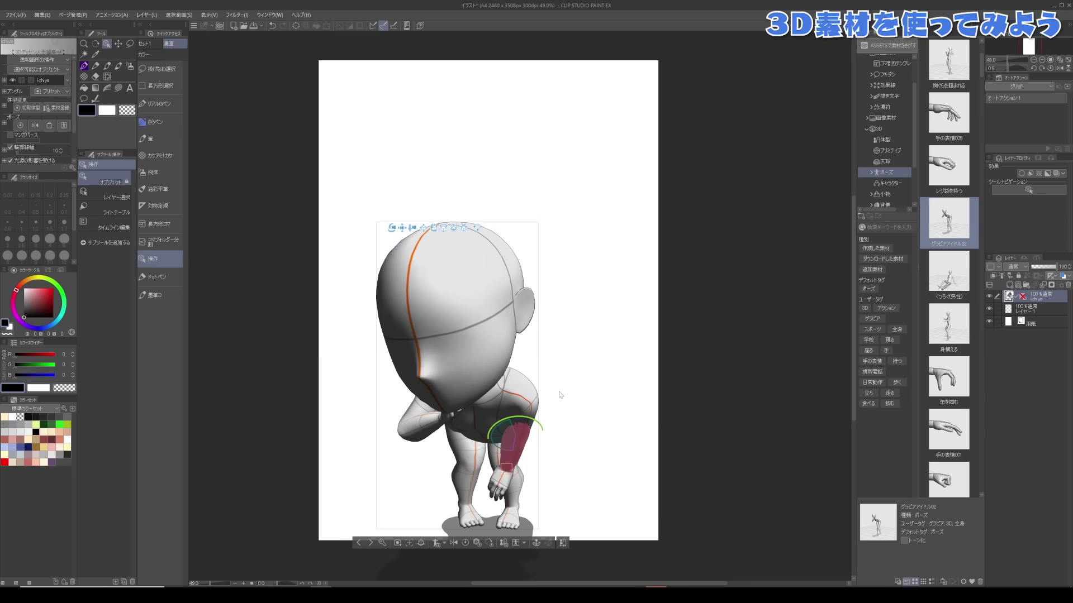
left_click_drag(589, 389, 555, 347)
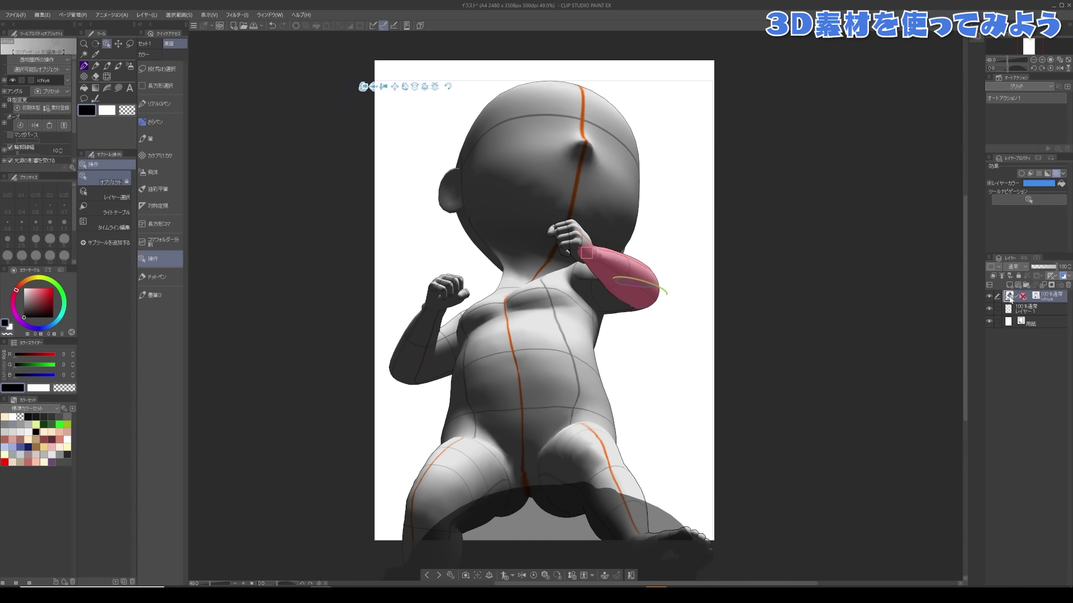
Set the blue-tinted doll layer as a faint draft with lowered opacity, and add a new raster layer above it
left_click(1009, 276)
left_click_drag(1042, 270, 1036, 266)
left_click(1009, 286)
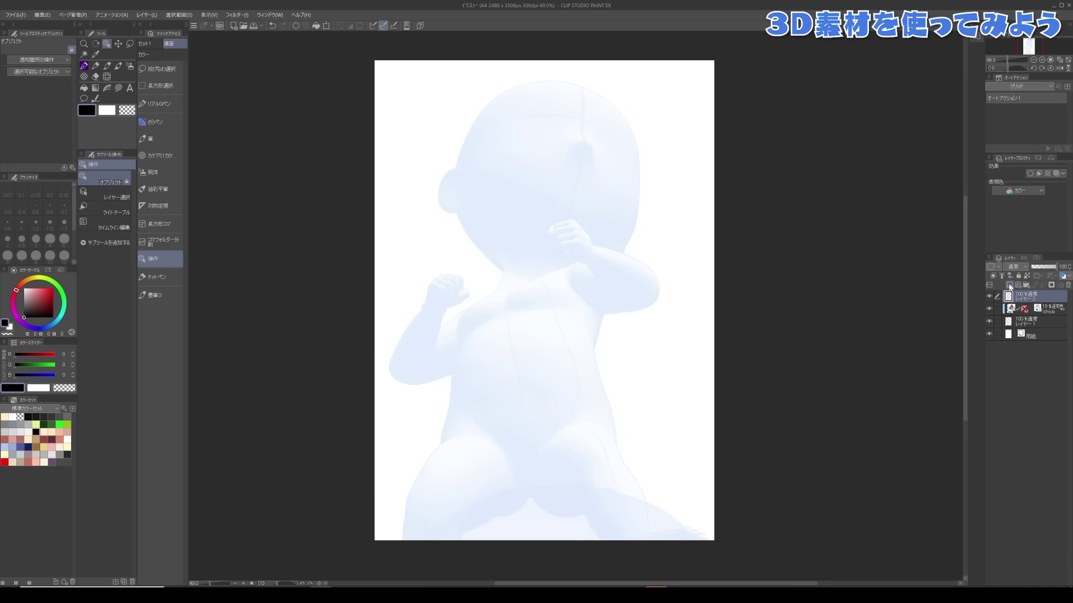
left_click(1041, 311)
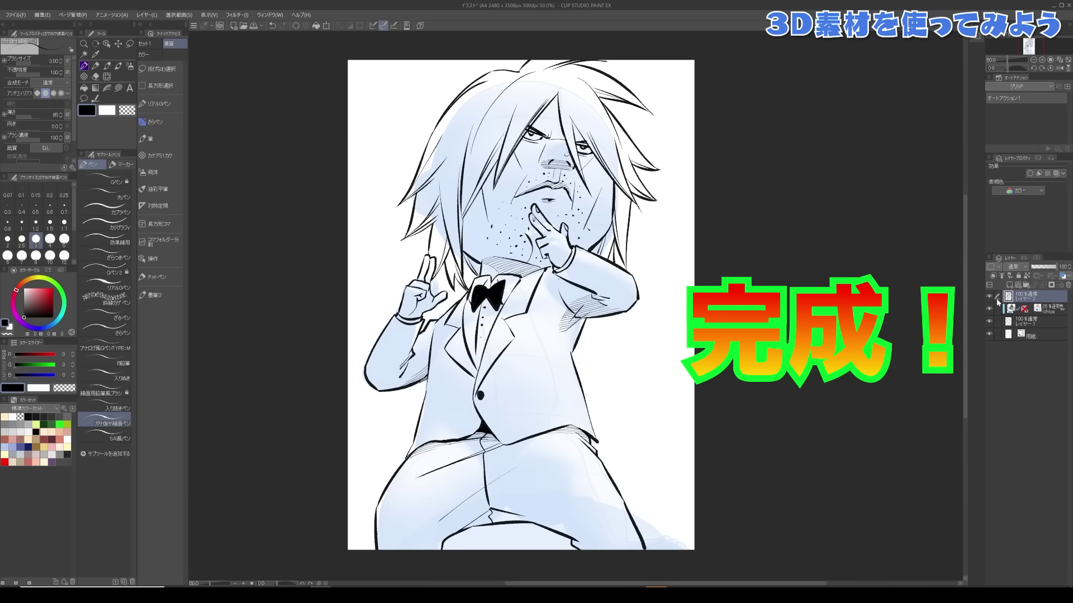
Hide and reshow the line-art layer to compare the finished drawing with the 3D doll guide beneath it
left_click(990, 296)
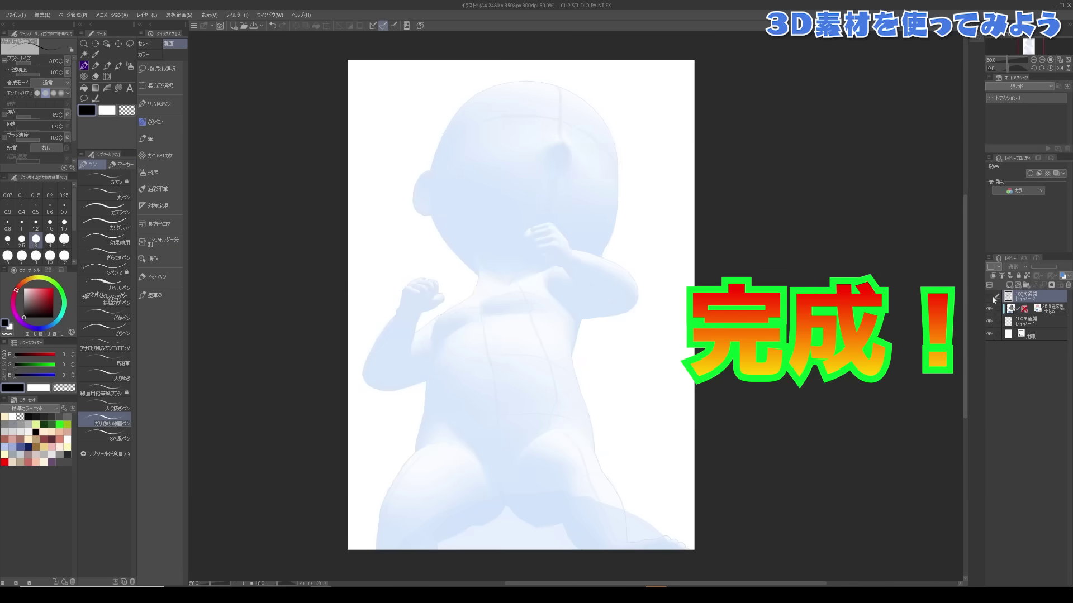
left_click(1052, 309)
left_click(990, 296)
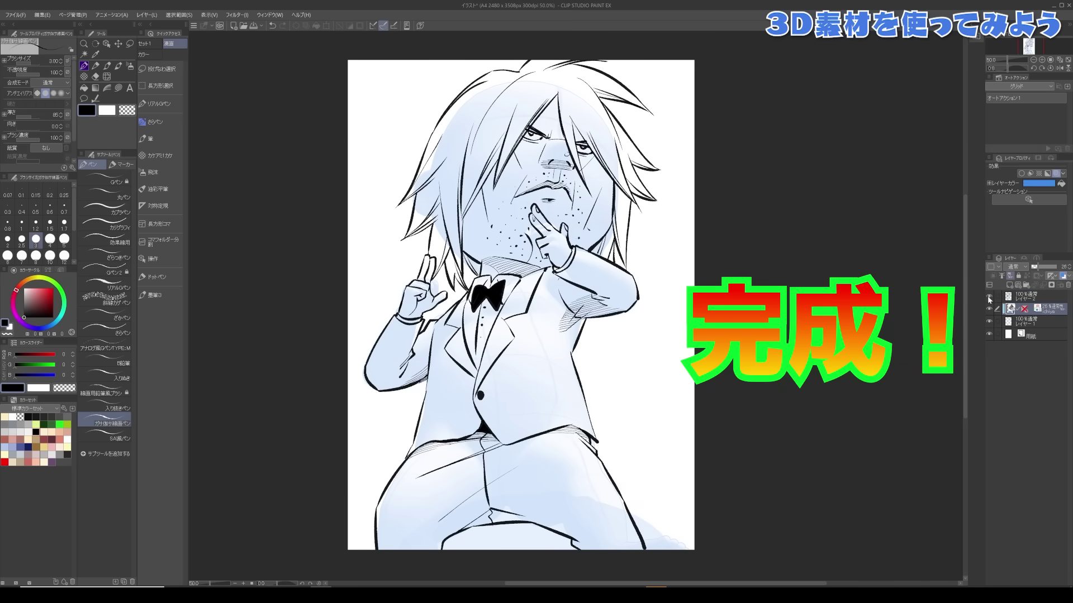
Toggle the visibility of the line-art and 3D doll guide layers to check the finished drawing on its own
left_click(990, 296)
left_click(990, 296)
left_click(990, 309)
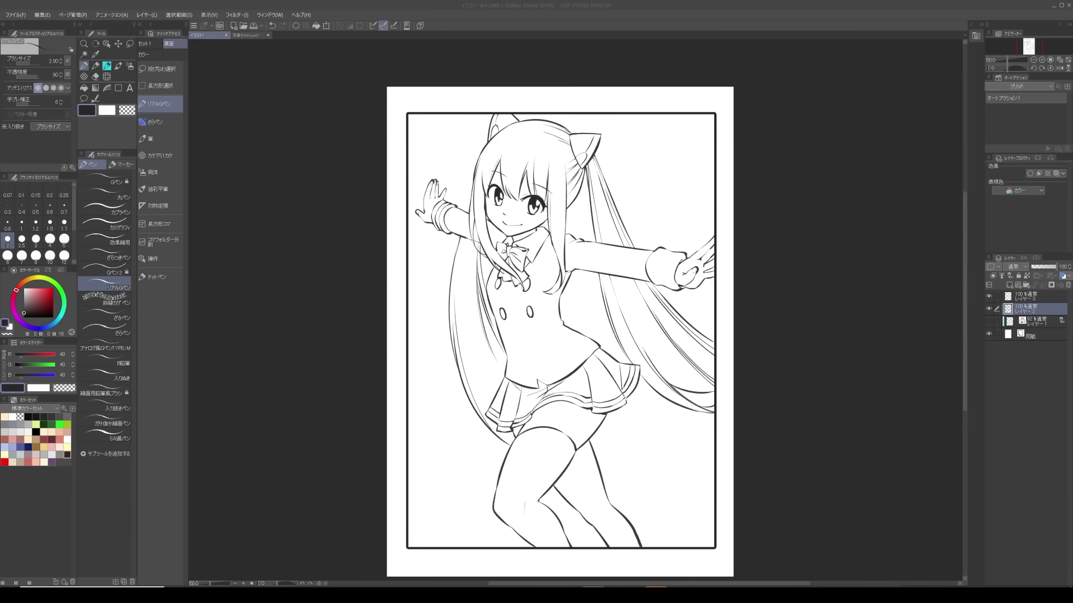
Add a new raster layer beneath the line art of the twin-tailed girl and delete the hidden draft layer
left_click(1035, 322)
left_click(1009, 285)
left_click(1040, 334)
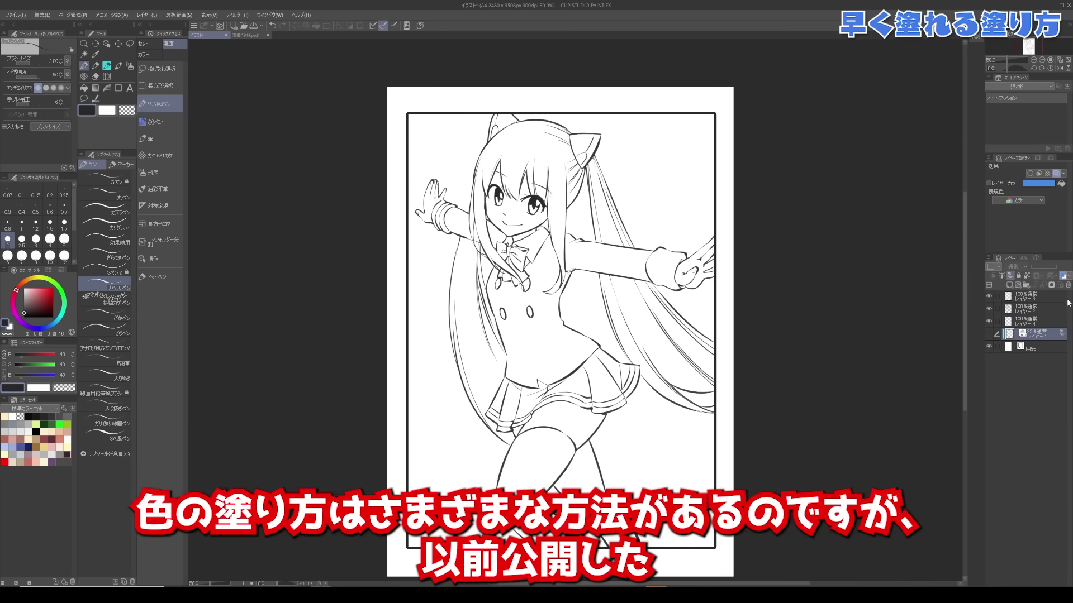
left_click(1067, 285)
On the new layer, close off the eye areas with the pen and fill the face with a pale skin colour
left_click(1037, 319)
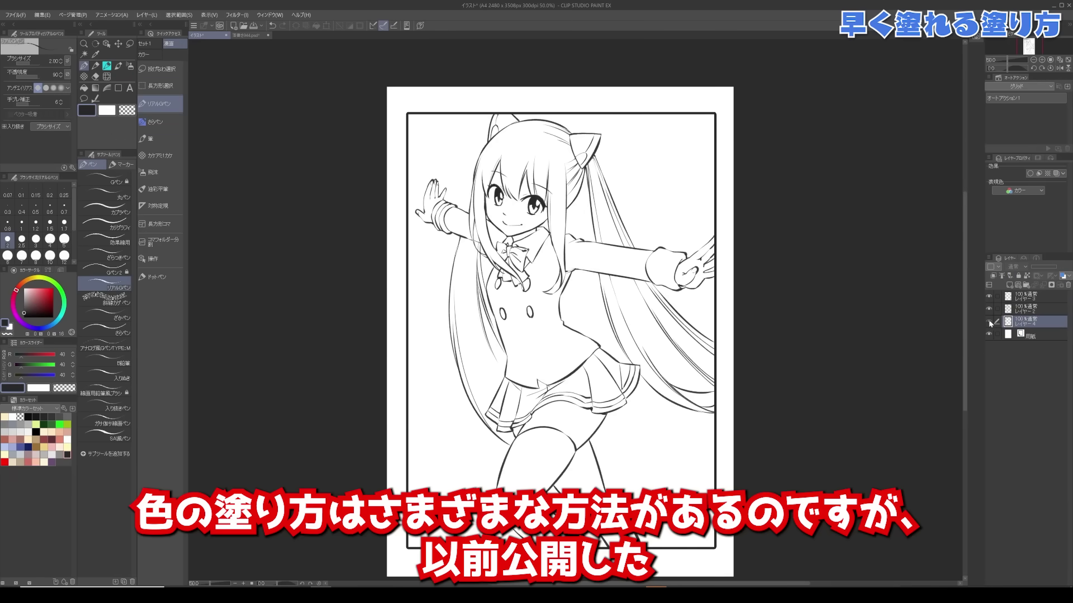
left_click(51, 432)
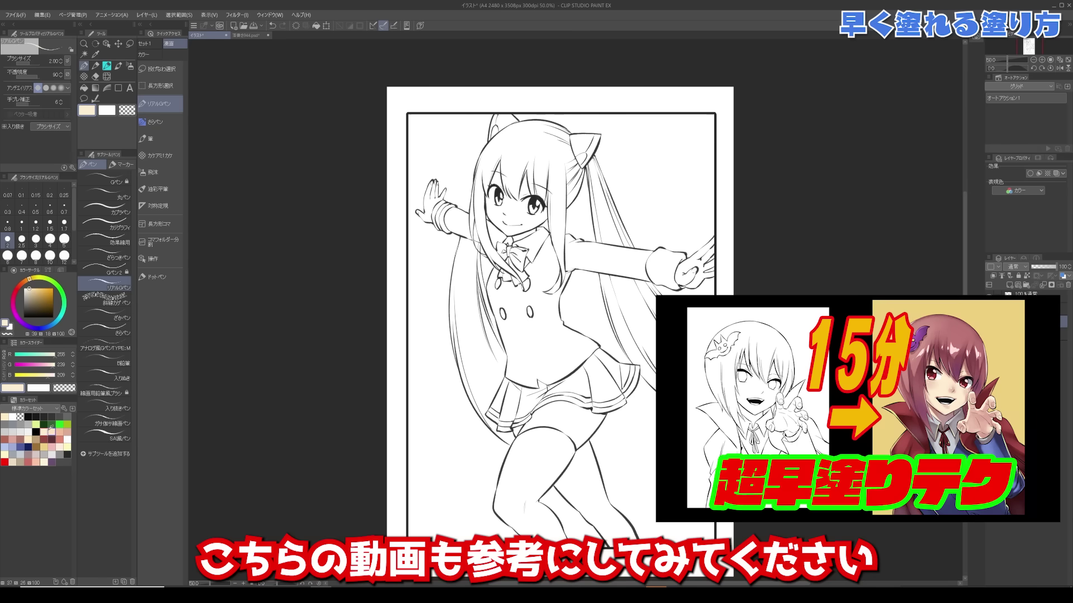
scroll(576, 311, "up", 3)
left_click_drag(576, 223, 533, 508)
left_click_drag(380, 398, 439, 292)
key("[")
key("[")
key("[")
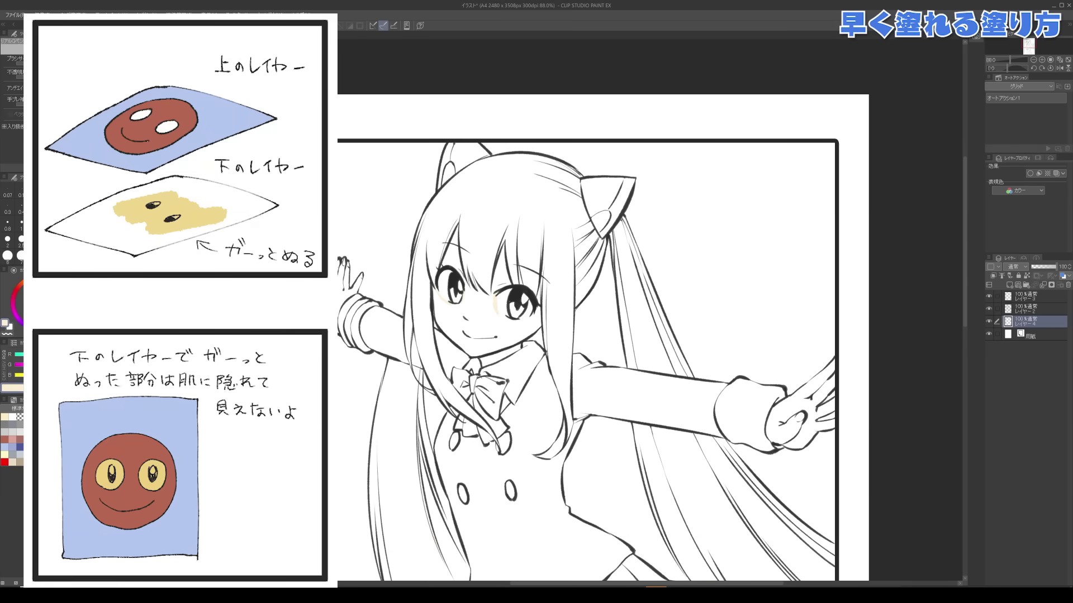
left_click_drag(496, 311, 502, 315)
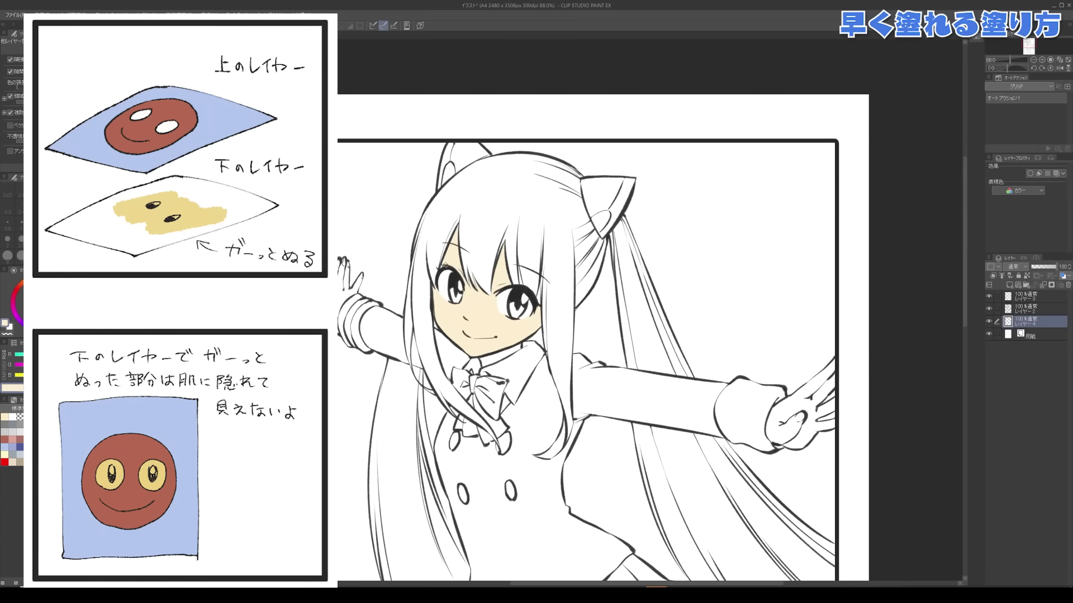
scroll(519, 296, "up", 2)
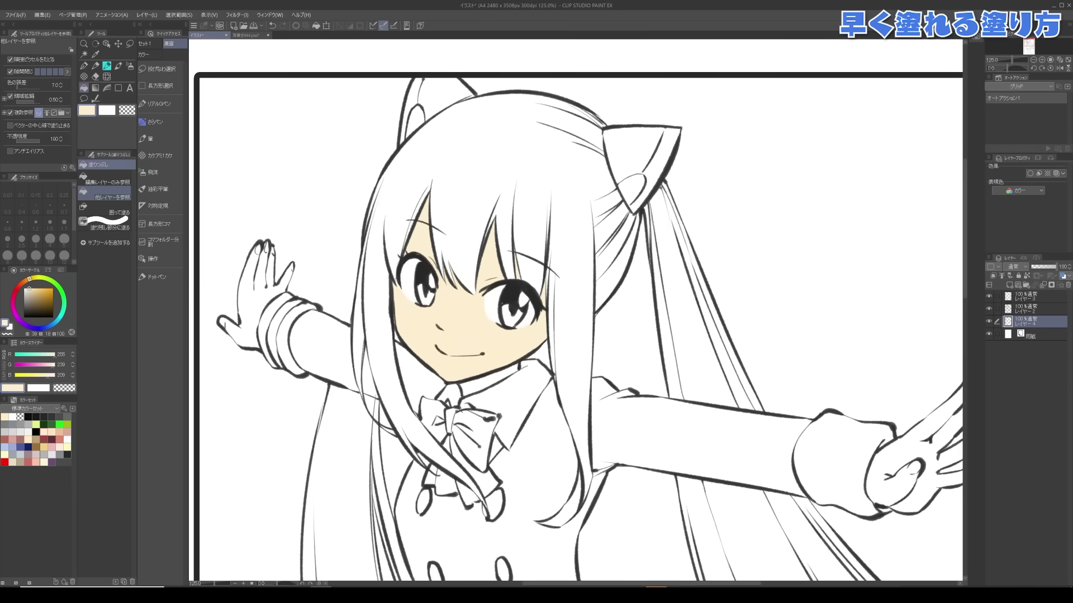
Close the remaining skin boundaries with a finer pen and fill the neck and hands with the skin colour
key("p")
key("bracketleft")
key("bracketleft")
key("bracketleft")
scroll(449, 267, "up", 2)
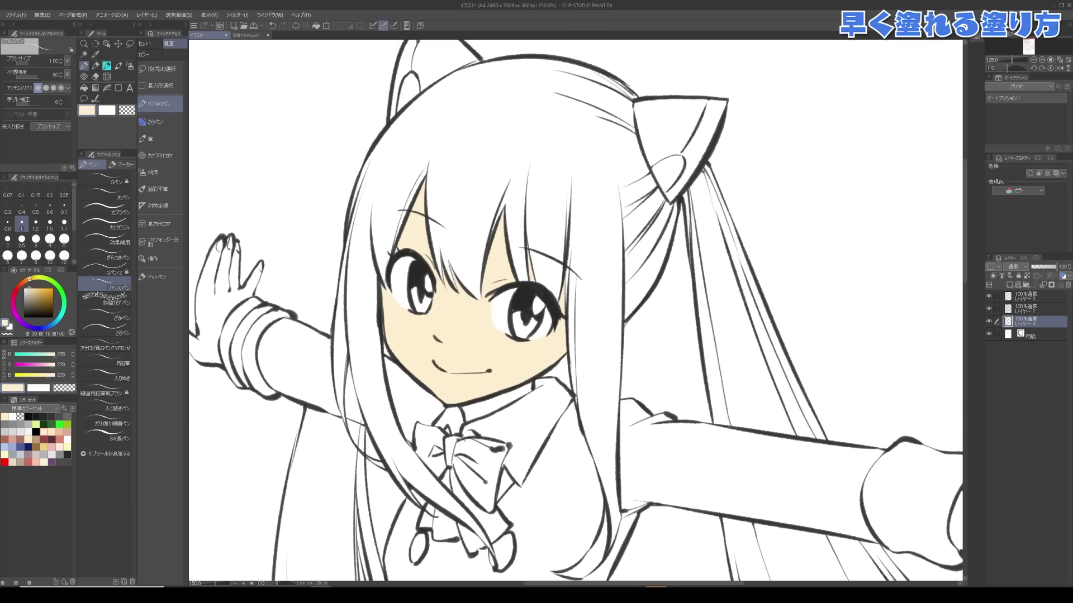
key("bracketleft")
key("bracketleft")
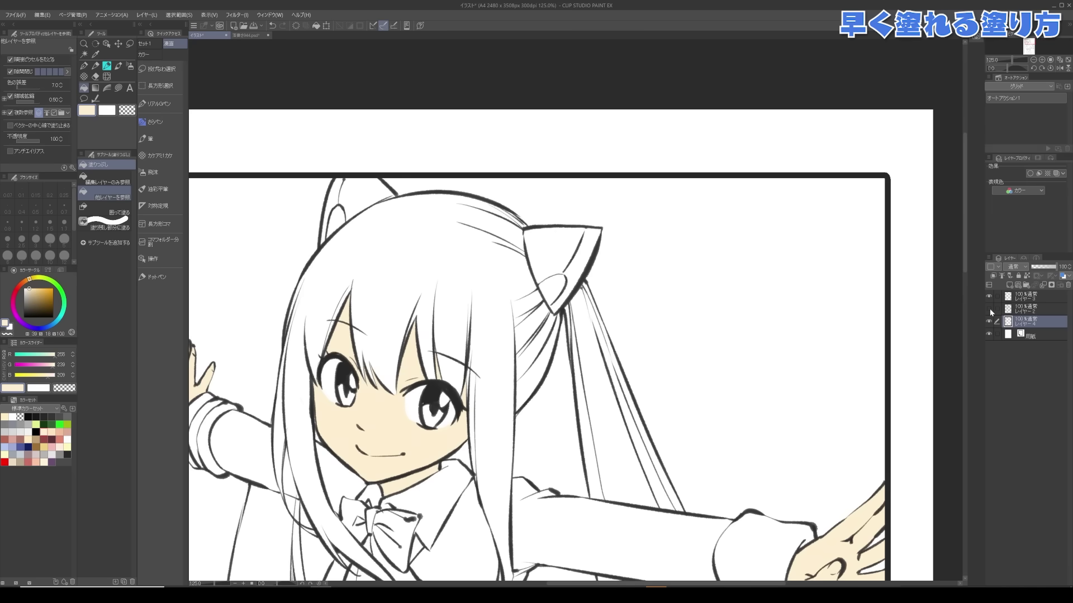
Hide and reshow the line-art layer to examine the borders of the skin fill
left_click(989, 308)
left_click(989, 308)
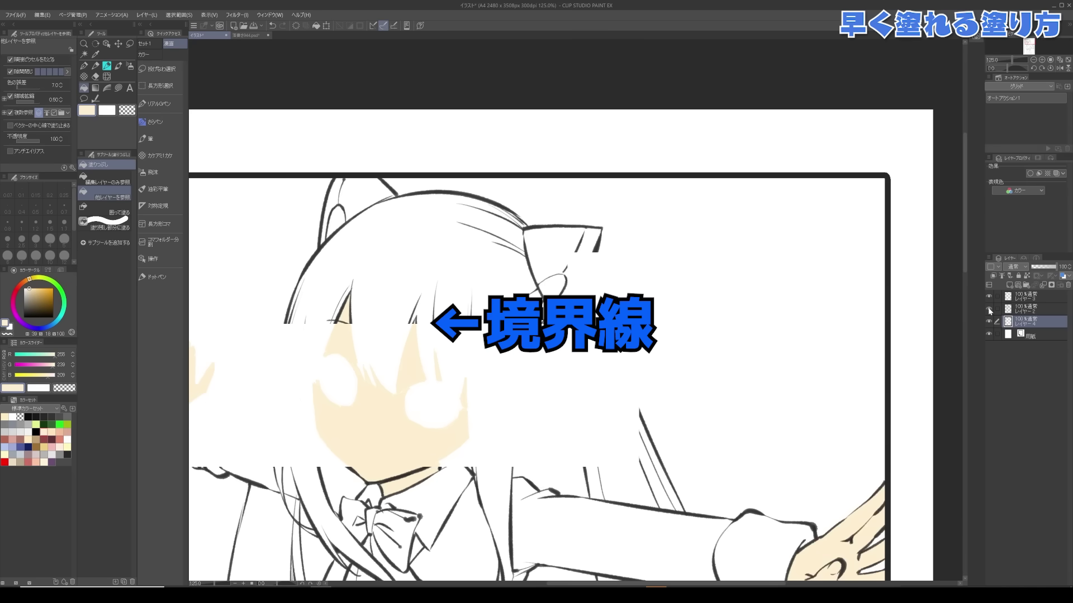
left_click(989, 308)
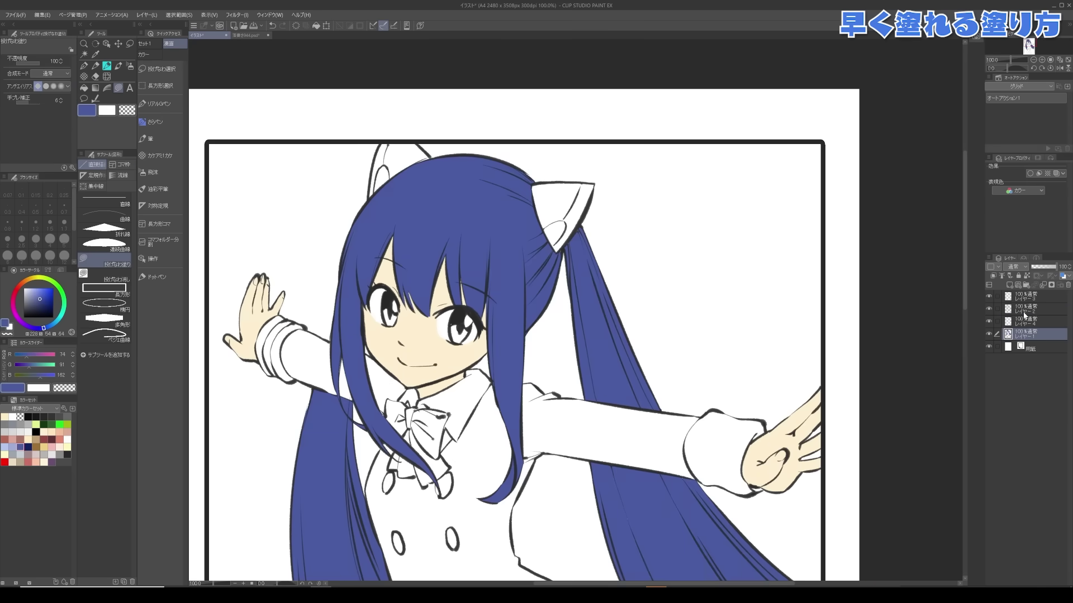
Hide and reshow the skin layer to examine how the blue hair fill sits beneath it
left_click(989, 323)
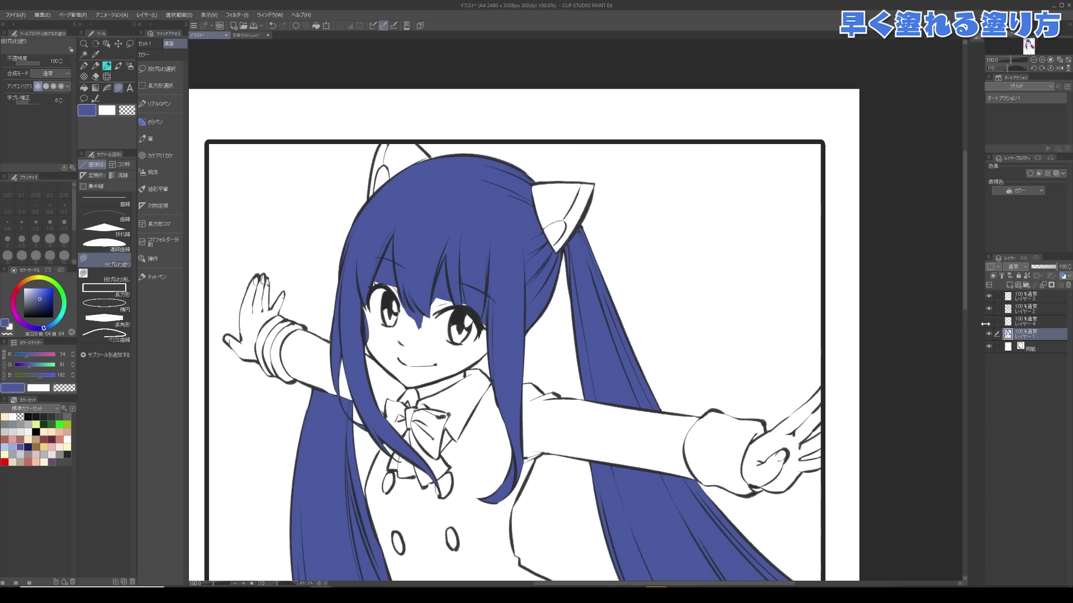
left_click(987, 323)
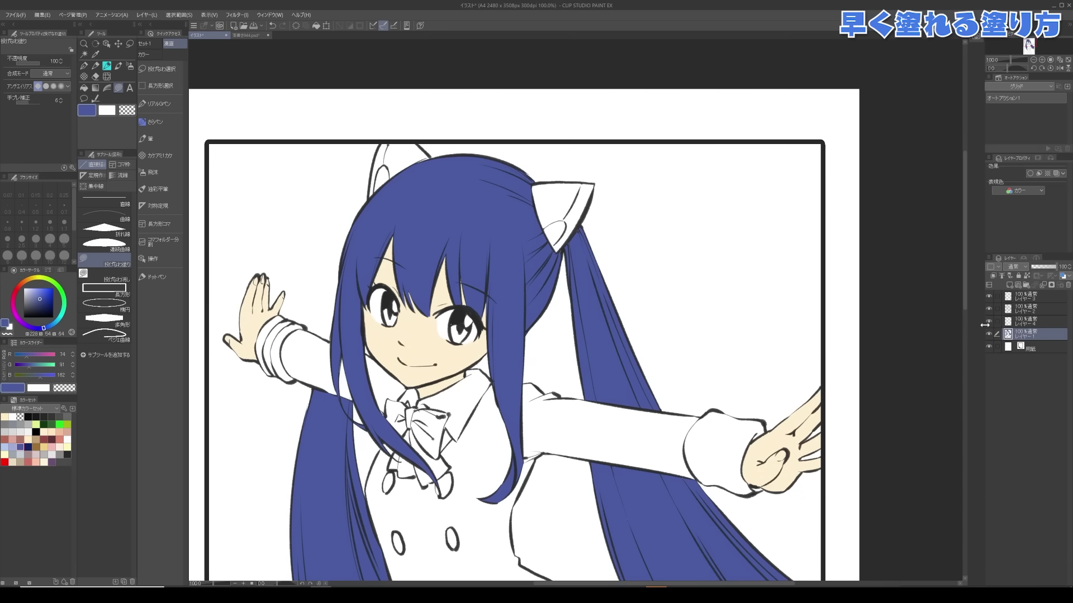
left_click(985, 324)
left_click(986, 322)
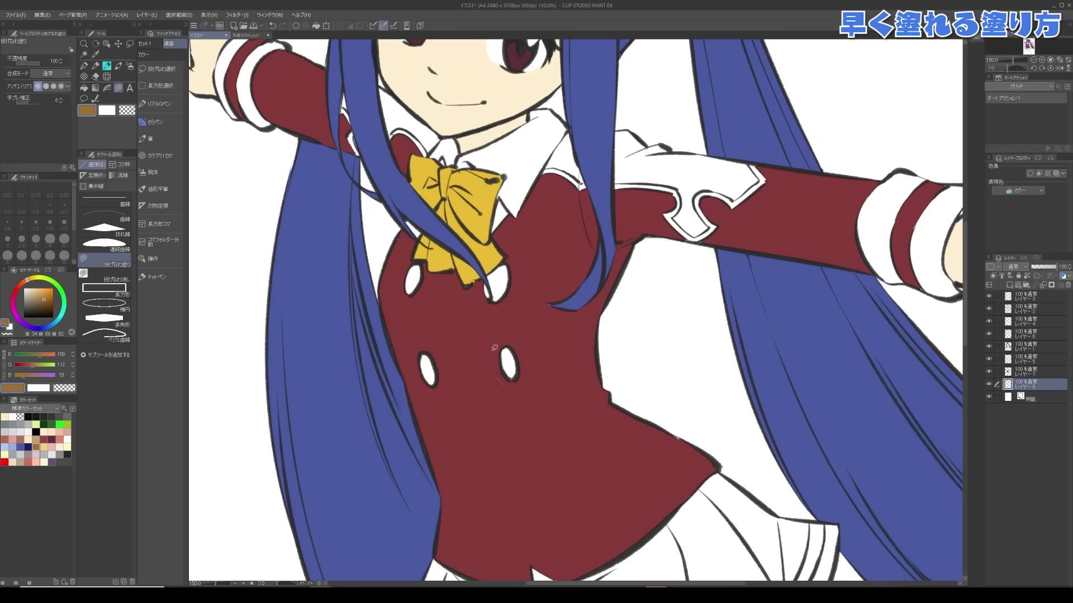
Fill the four jacket buttons with brown using the lasso fill, and set the drawing colour to red
mouse_move(494, 347)
left_mouse_down()
mouse_move(498, 382)
mouse_move(451, 379)
mouse_move(425, 358)
left_mouse_up()
left_click_drag(402, 292, 419, 299)
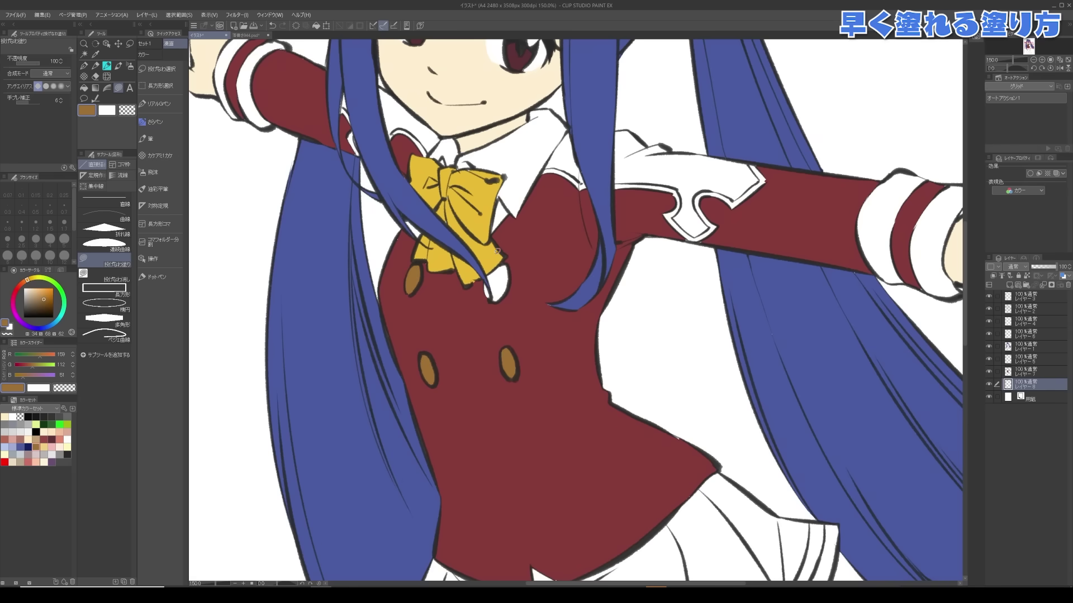
left_click_drag(505, 250, 488, 313)
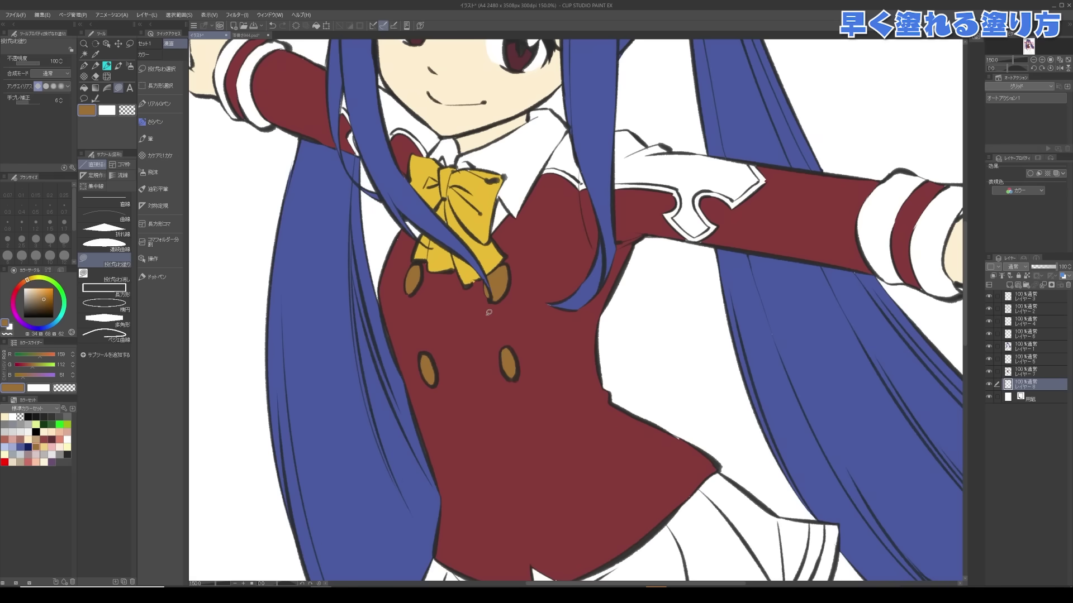
scroll(486, 315, "down", 1)
left_click_drag(632, 420, 540, 450)
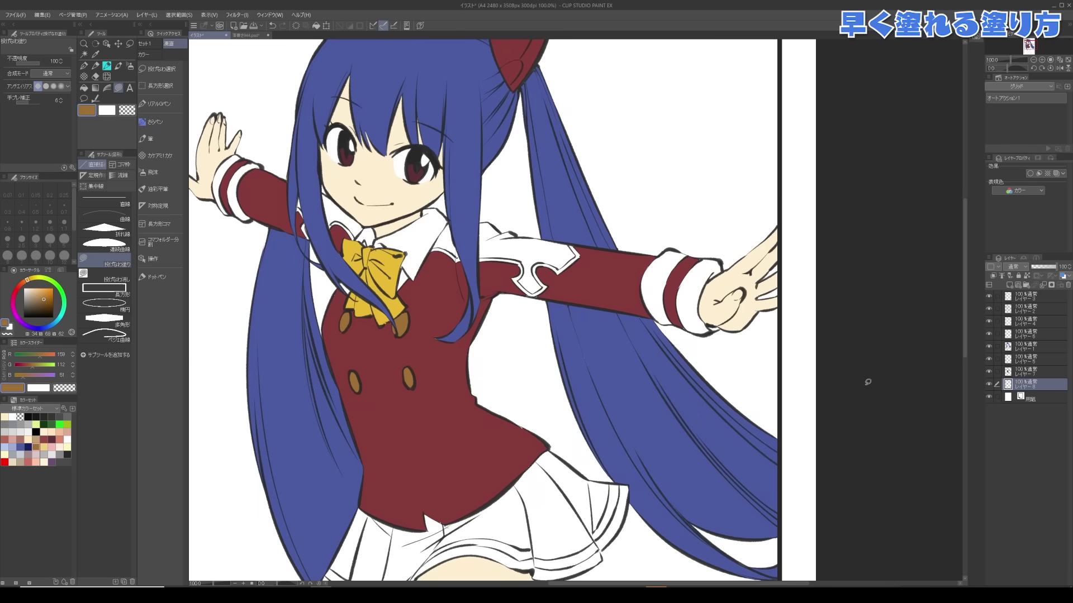
left_click(6, 461)
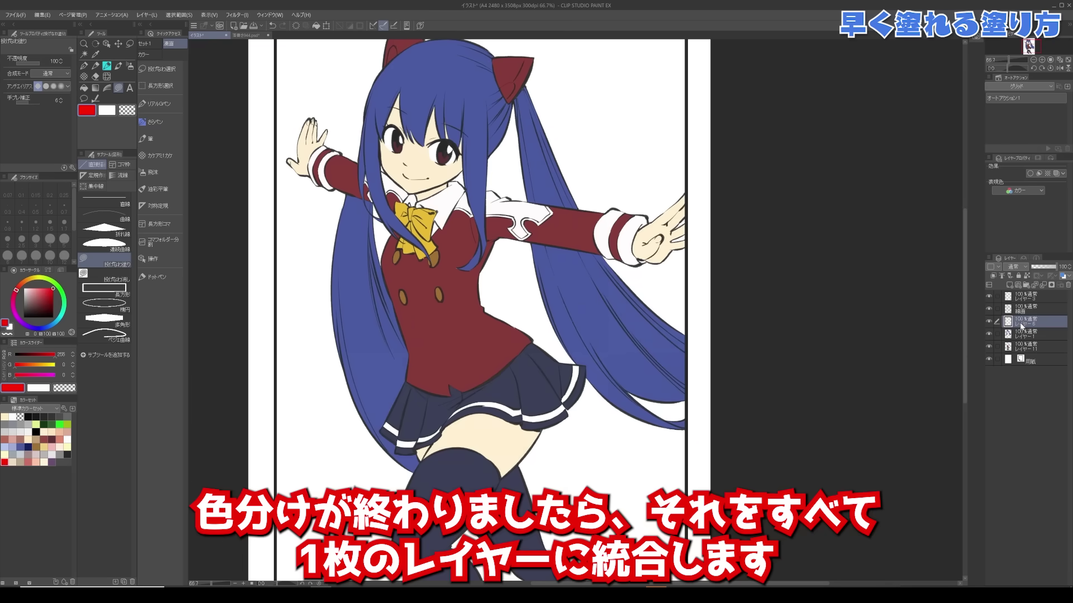
Rename the skin layer as 肌 and the hair layer as 髪
double_click(1020, 324)
type("肌")
left_click(1028, 335)
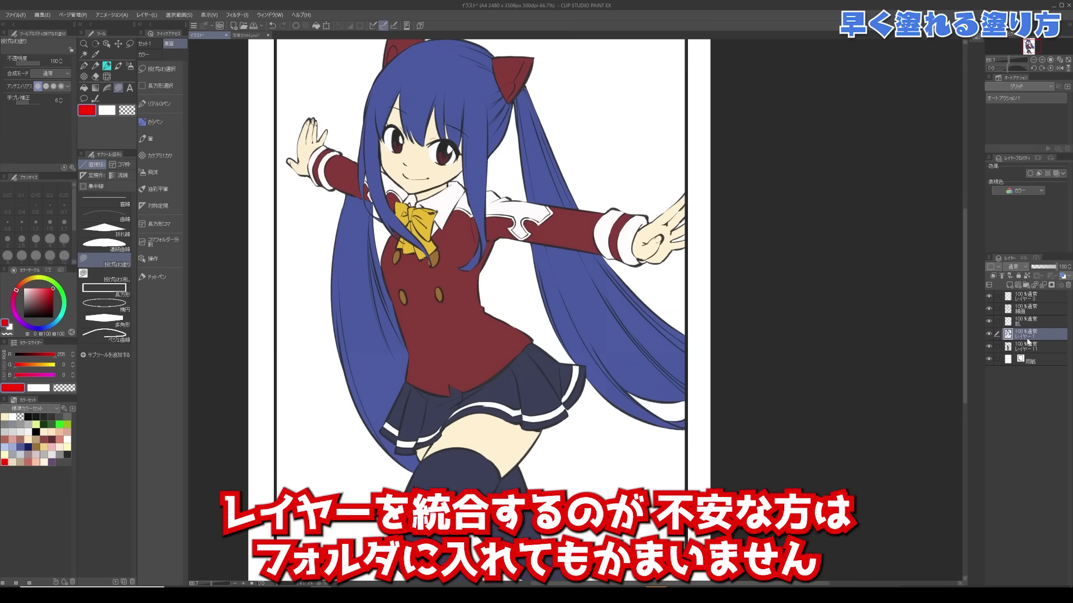
double_click(1029, 335)
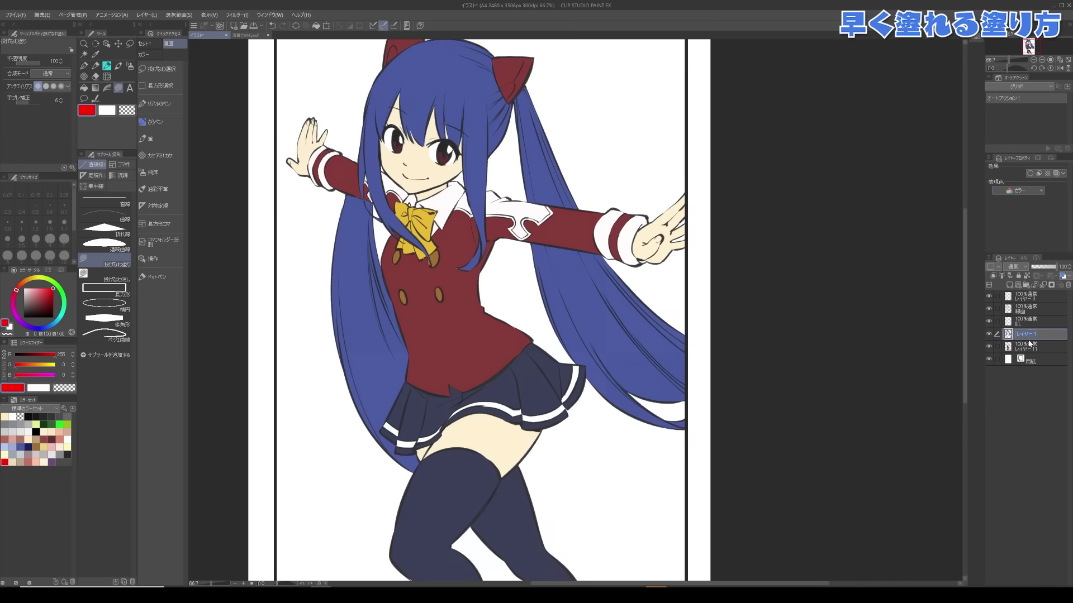
type("kami")
key("space")
key("Return")
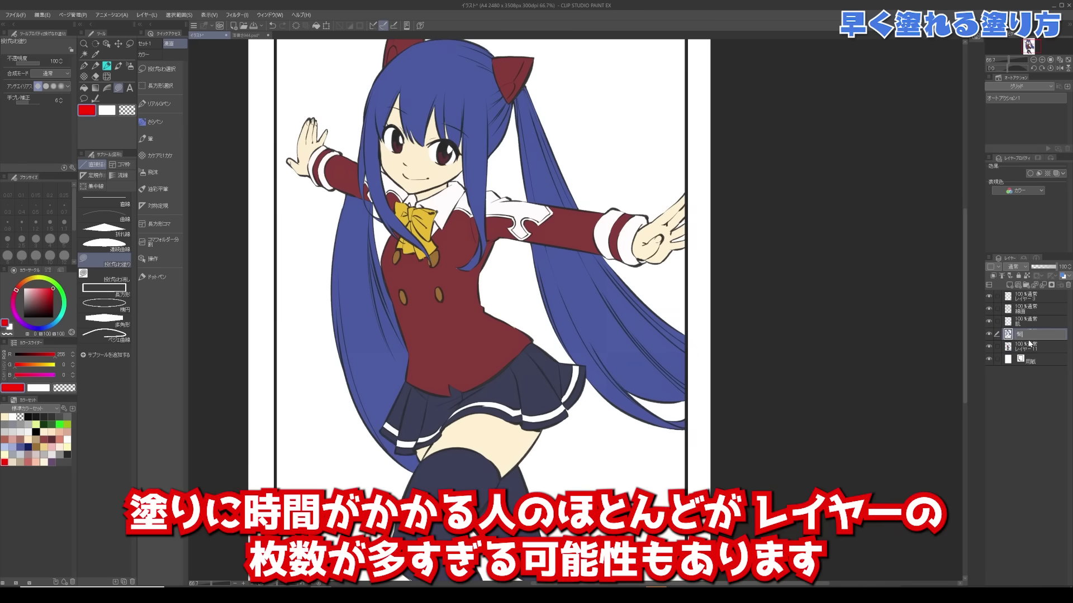
key("Return")
Rename the clothing layer as 服
double_click(1025, 348)
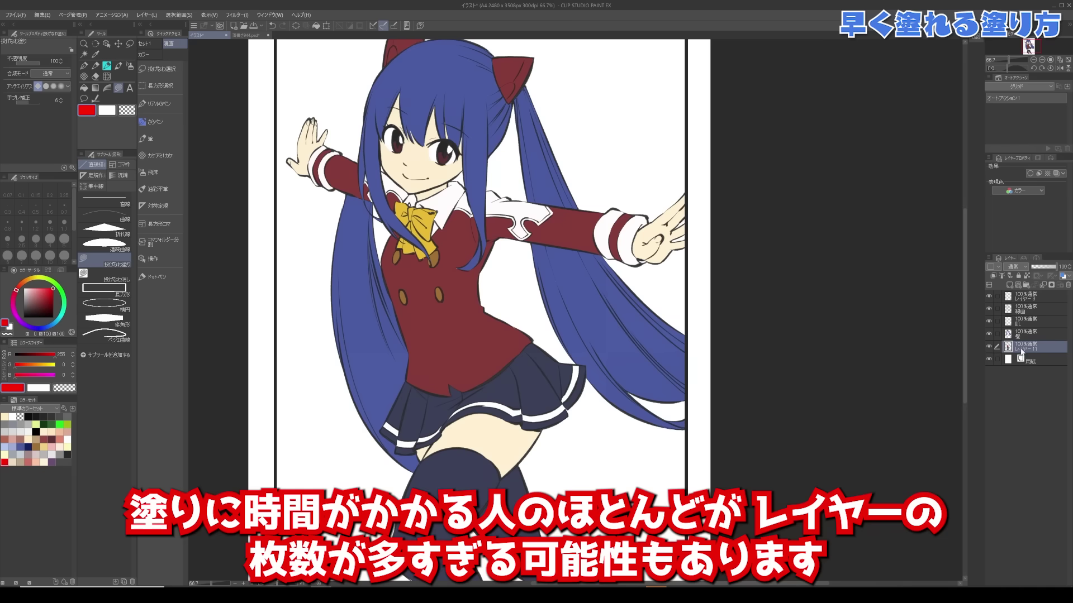
type("fuku")
key("space")
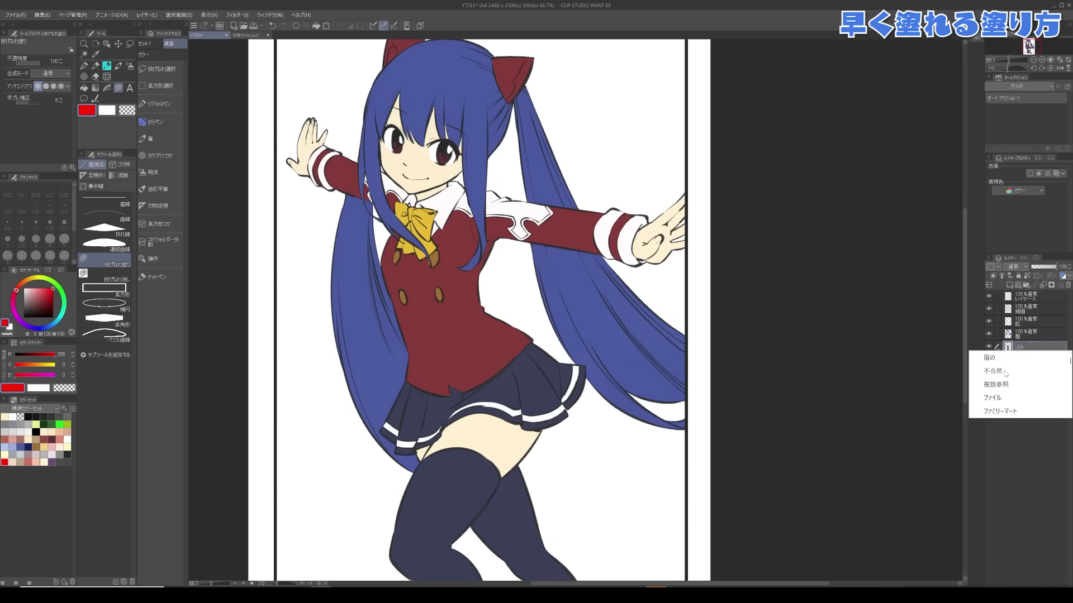
key("Return")
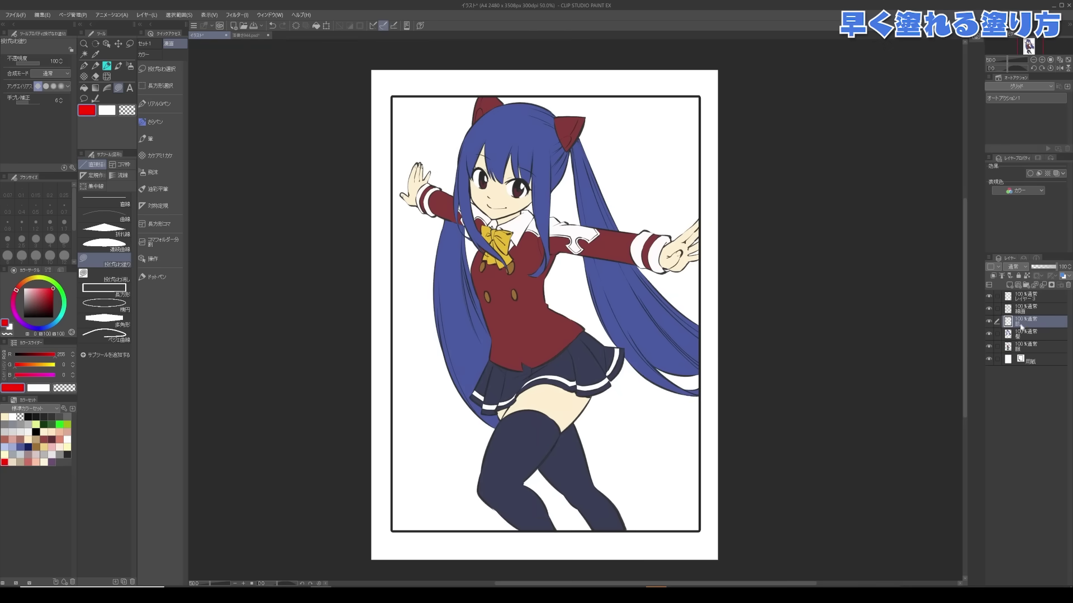
Merge the skin, hair and clothing layers into one layer and toggle its visibility to check the merged colours
key("ctrl+e")
key("ctrl+e")
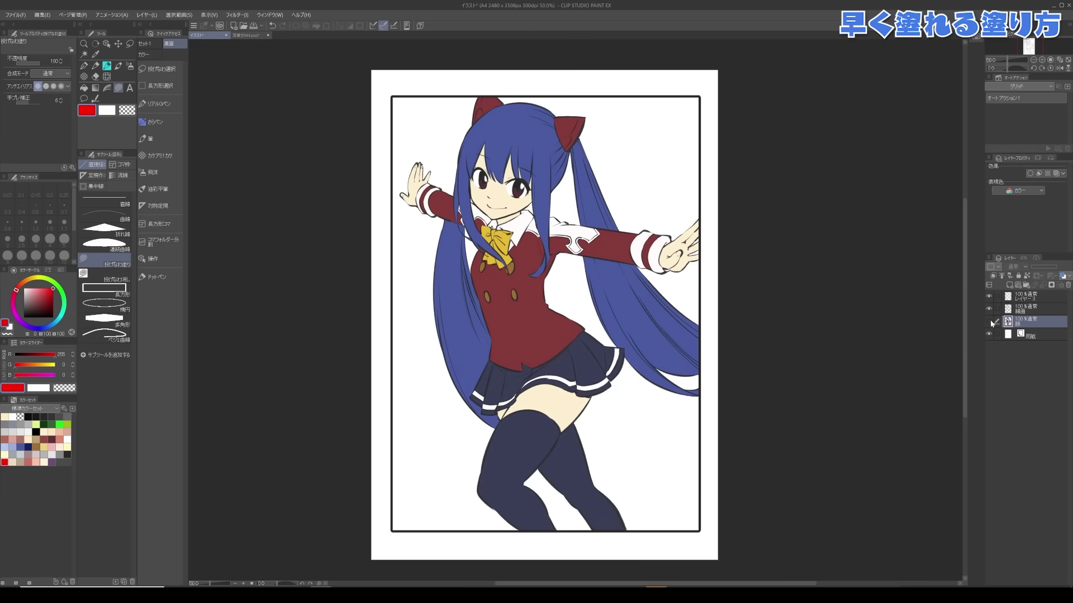
left_click(988, 321)
left_click(988, 321)
left_click(988, 323)
left_click(988, 323)
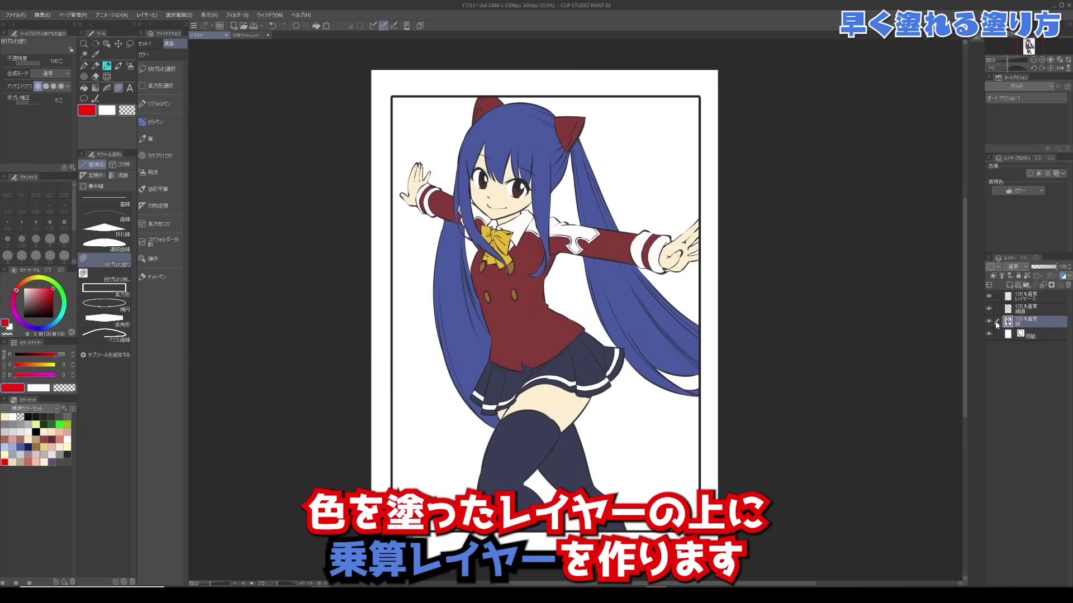
Add a raster layer above the merged colours, clip it to the layer below, and set its blending mode to 乗算 (Multiply)
left_click(1010, 285)
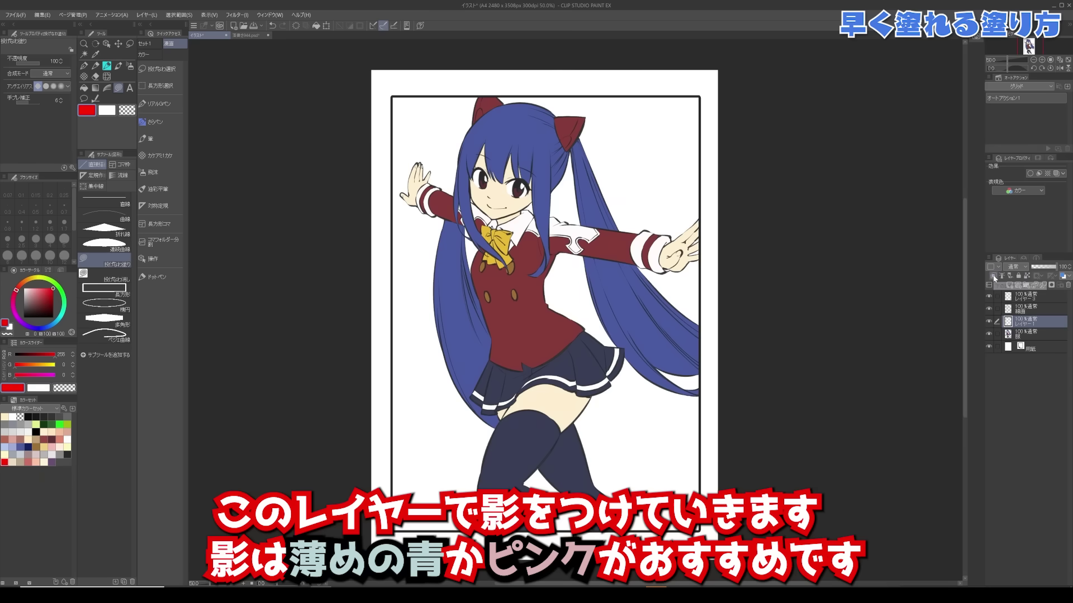
left_click(993, 276)
left_click(1014, 266)
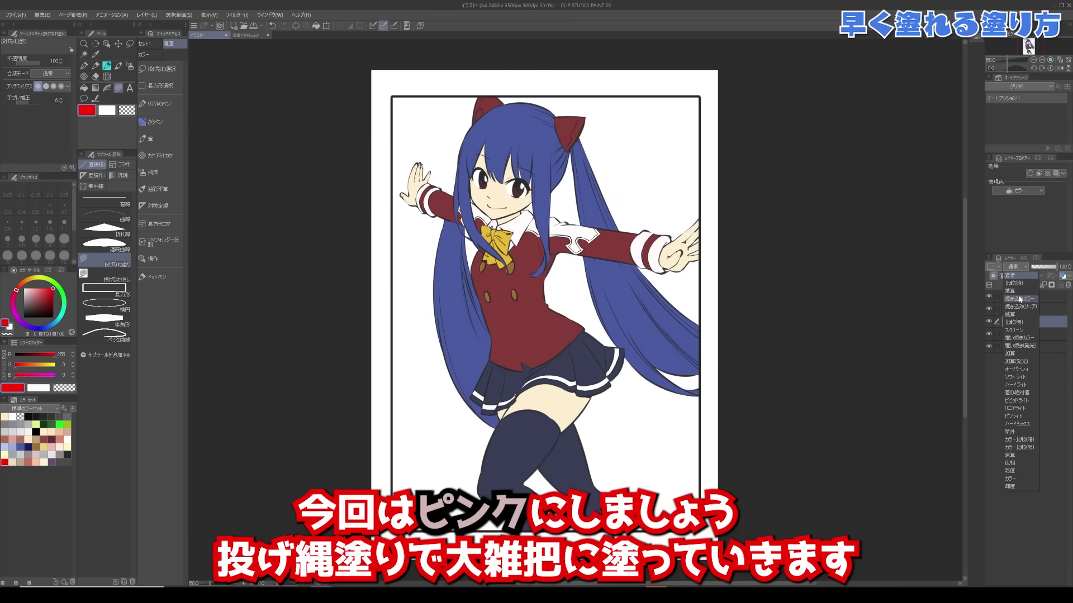
left_click(1020, 297)
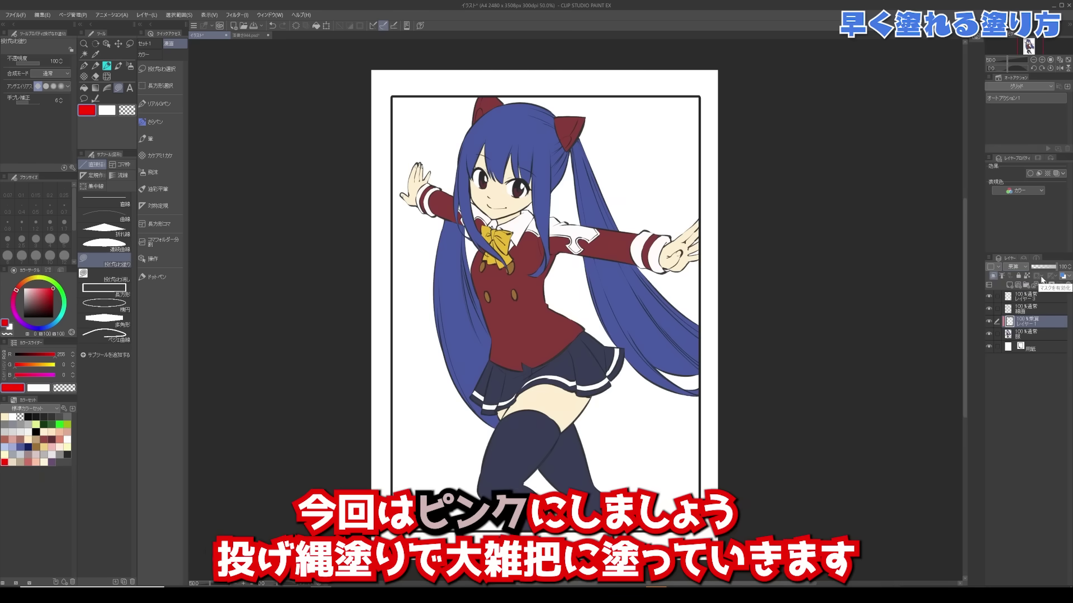
Choose a pale pink and roughly shade the character on the multiply layer with the lasso fill
left_click(28, 454)
left_click_drag(545, 280, 495, 316)
left_click(36, 454)
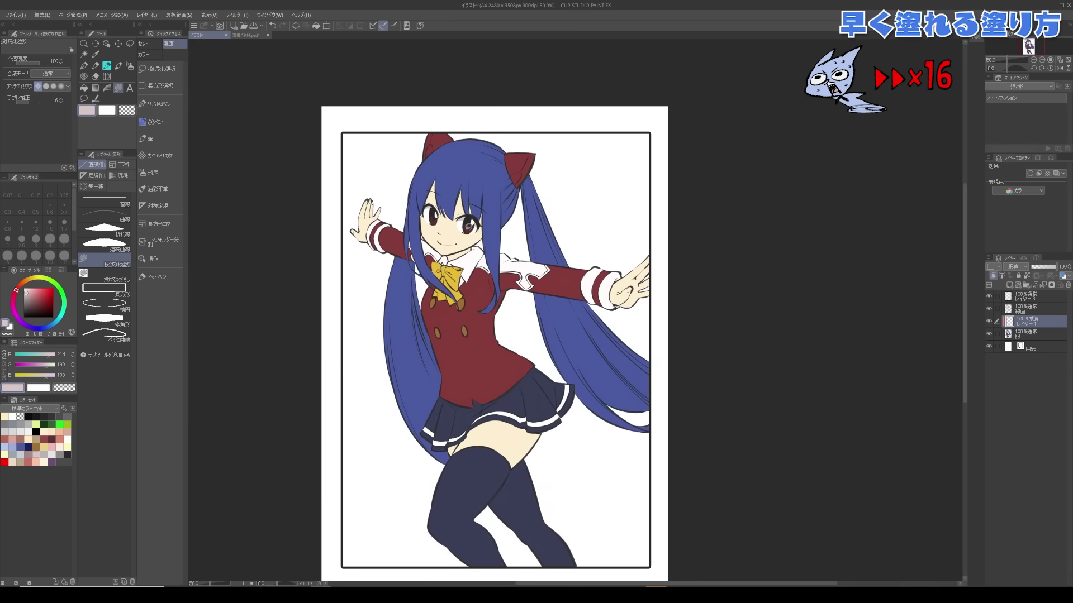
mouse_move(430, 205)
left_mouse_down()
mouse_move(434, 185)
mouse_move(463, 197)
mouse_move(435, 265)
left_mouse_up()
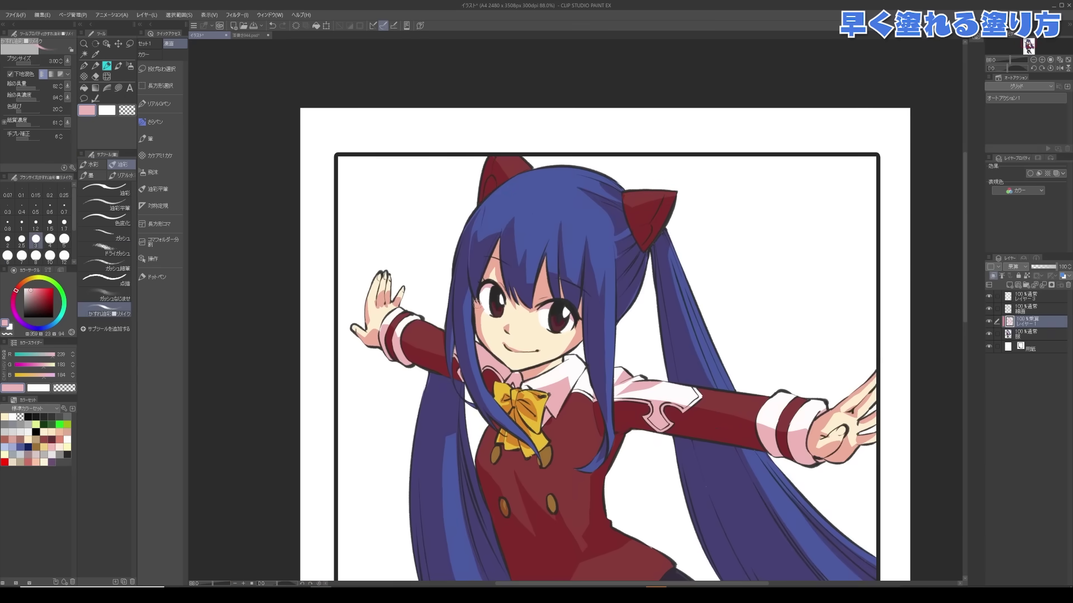
Blend the shadow on the cheek beside the side hair, alternating pale pink and transparent oil brush strokes at varied sizes
key("bracketleft")
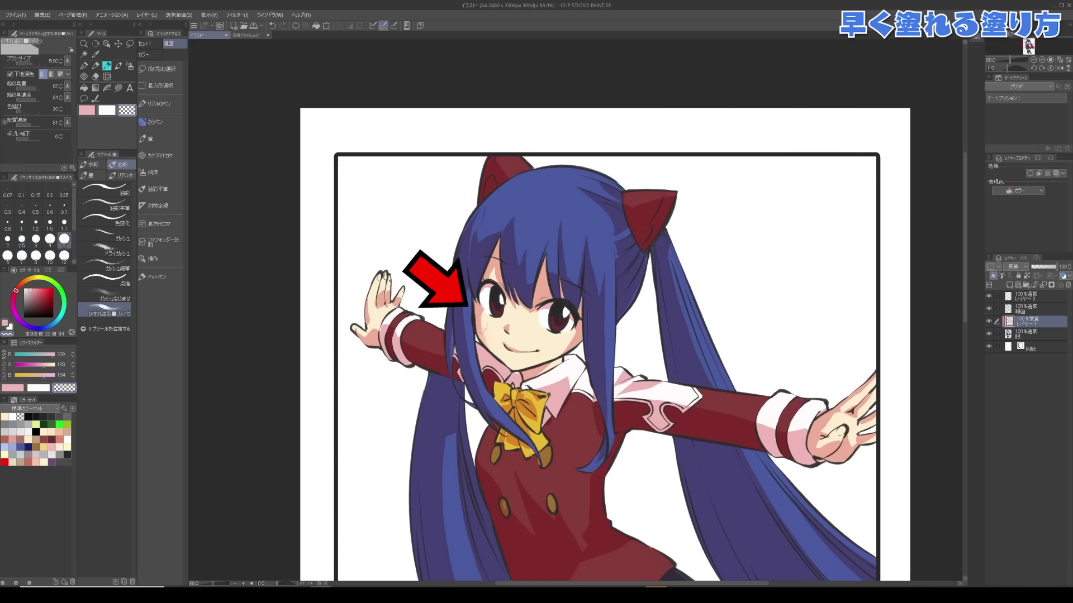
key("c")
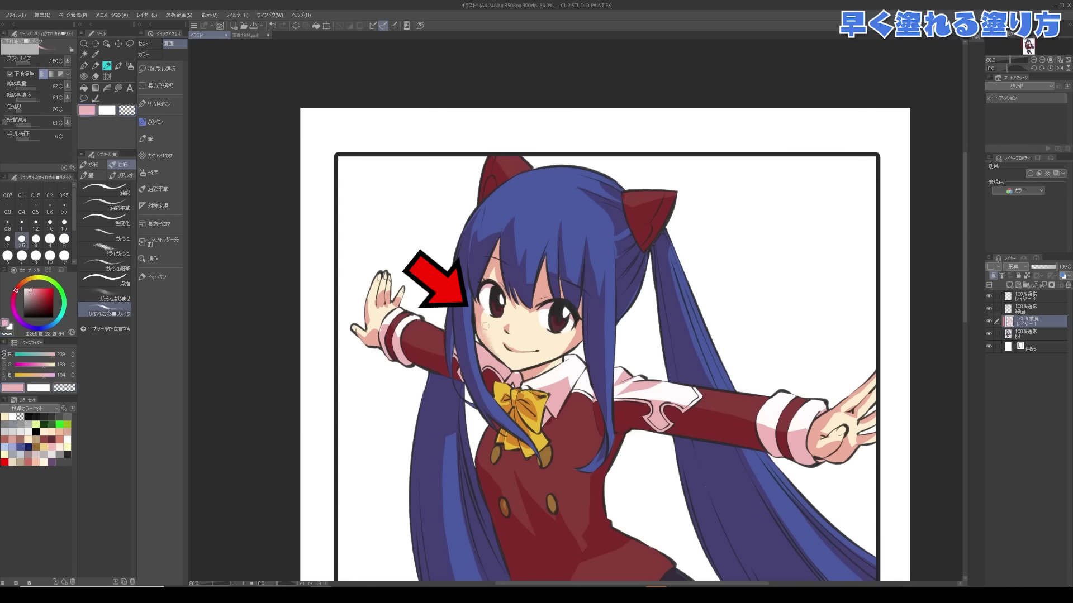
key("c")
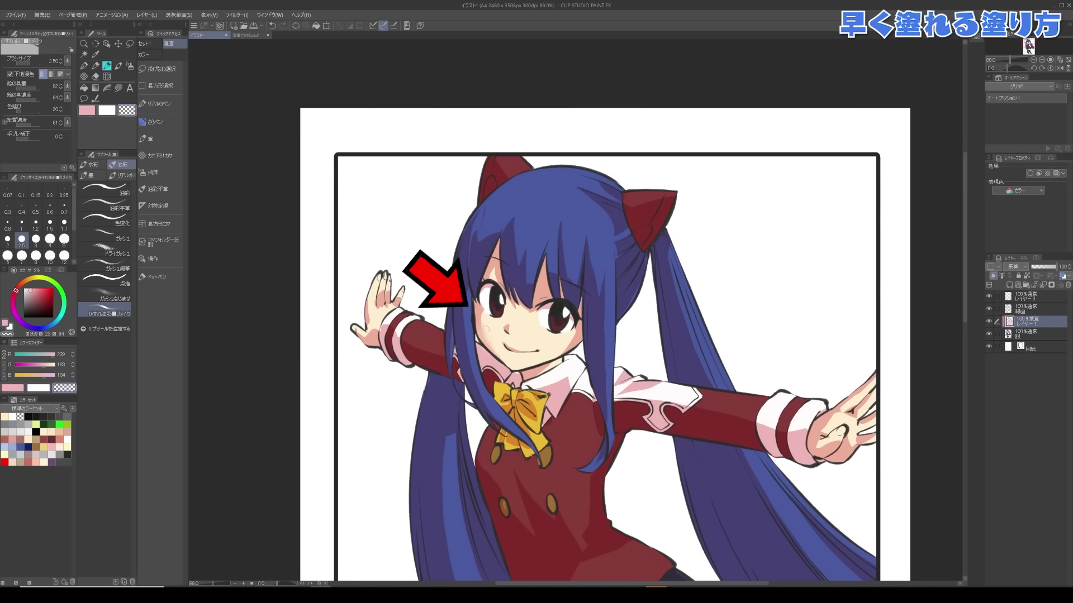
key("c")
key("bracketright")
key("bracketright")
key("c")
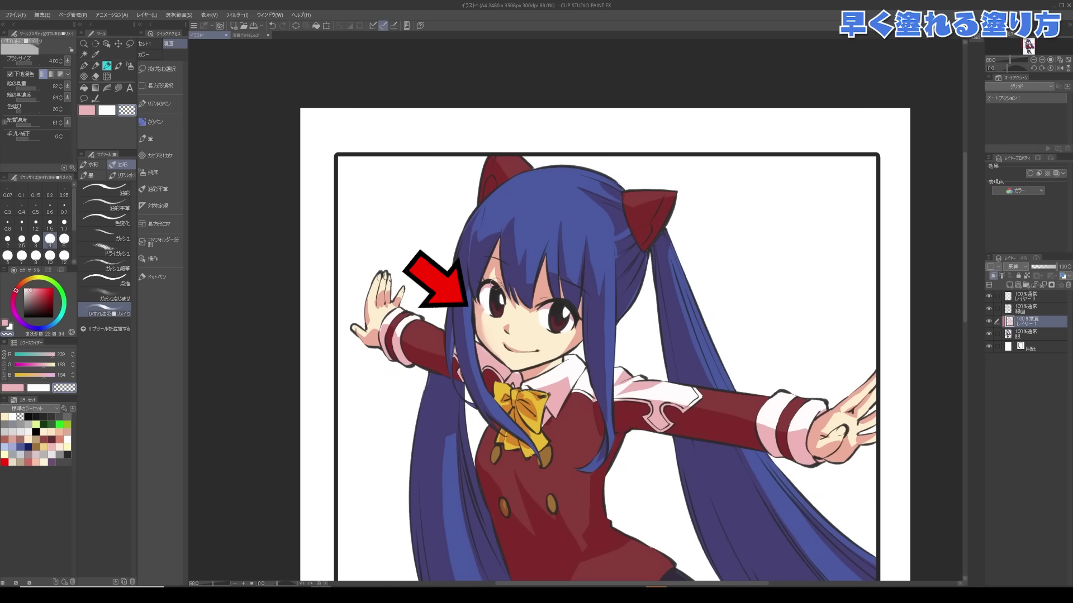
Soften the shadow on the opposite cheek below the eye with pale pink and transparent strokes, undoing the last stroke
left_click_drag(574, 335, 568, 347)
key("c")
key("c")
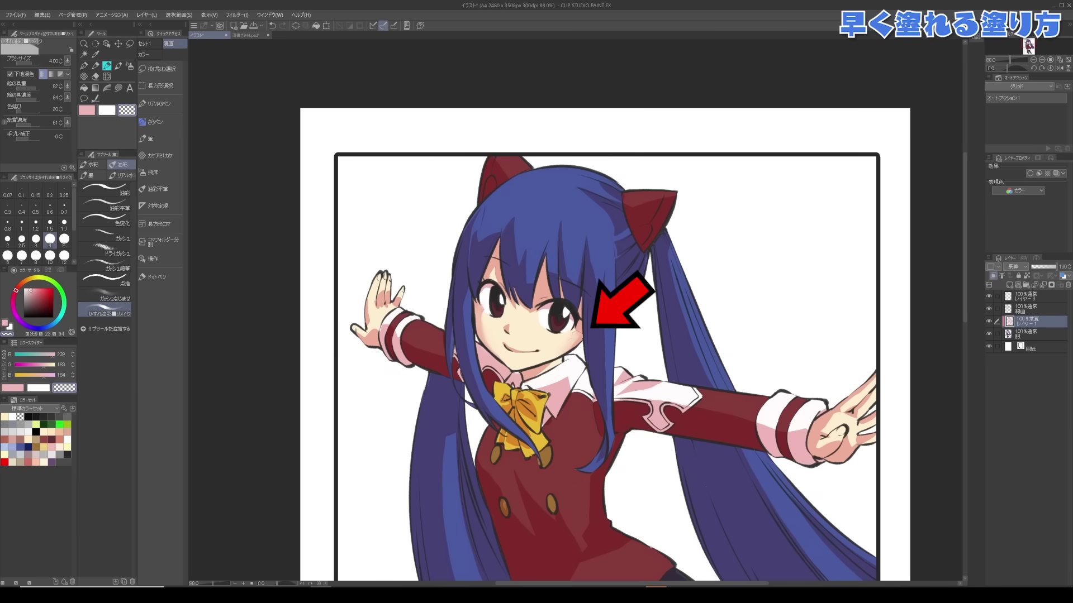
key("c")
key("ctrl+z")
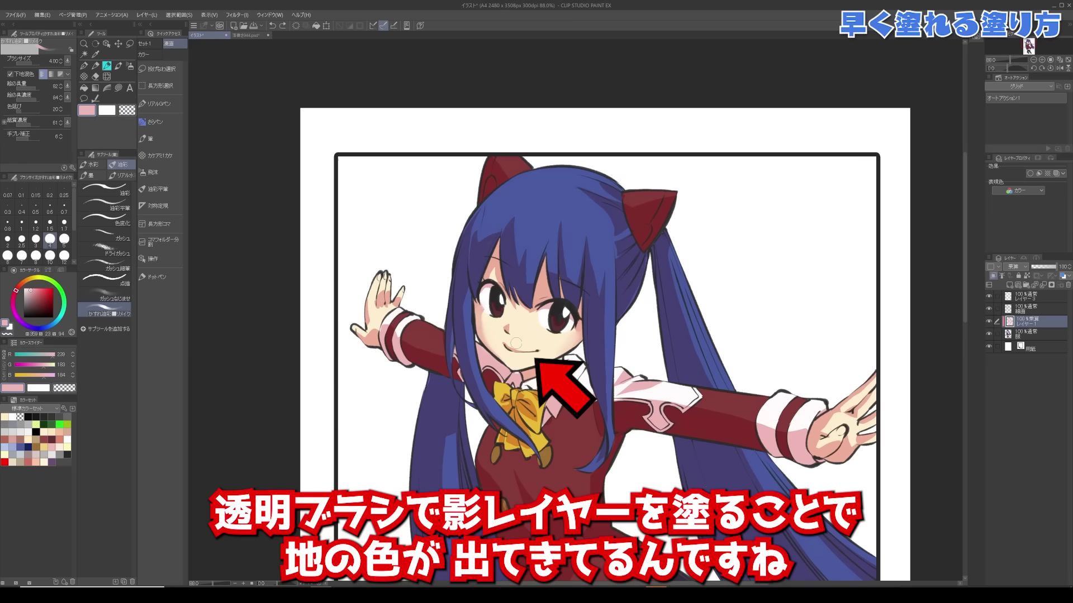
Touch up the shading around the mouth with a smaller brush, switching between pale pink and transparent
key("bracketleft")
key("bracketleft")
key("bracketleft")
key("bracketleft")
left_click_drag(518, 346, 519, 352)
key("c")
key("c")
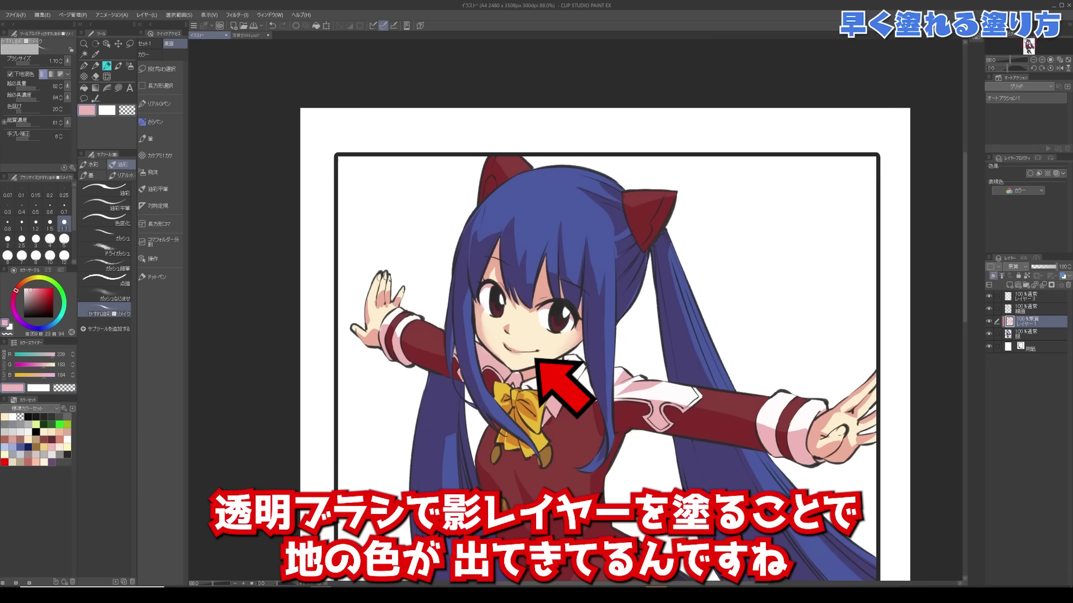
key("c")
key("bracketright")
key("c")
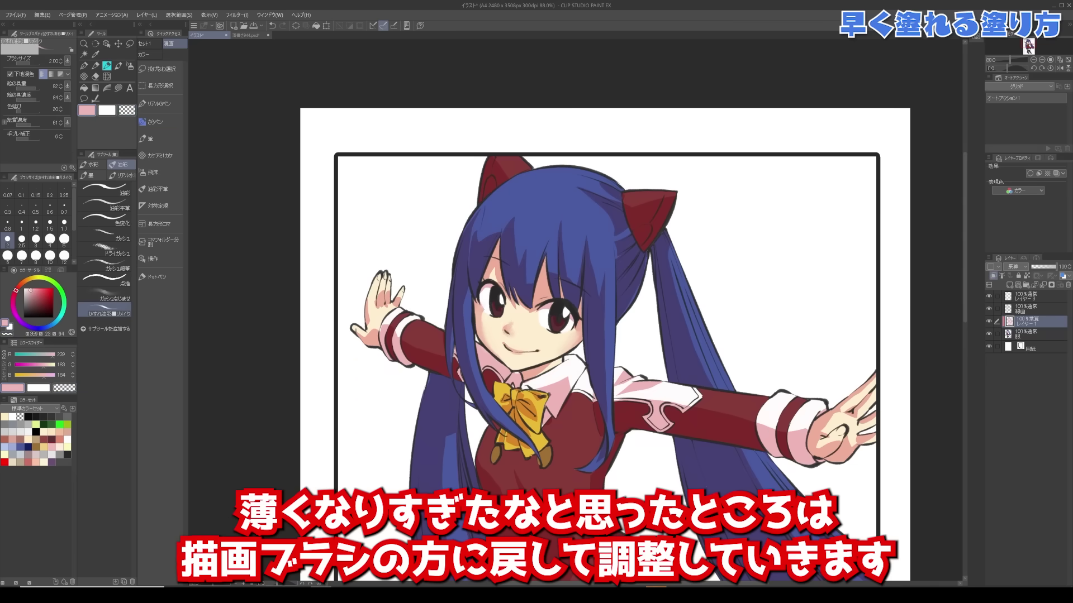
Refine the remaining face shadows, varying the brush size while switching between transparent and pale pink paint
key("c")
key("bracketright")
key("bracketright")
key("bracketright")
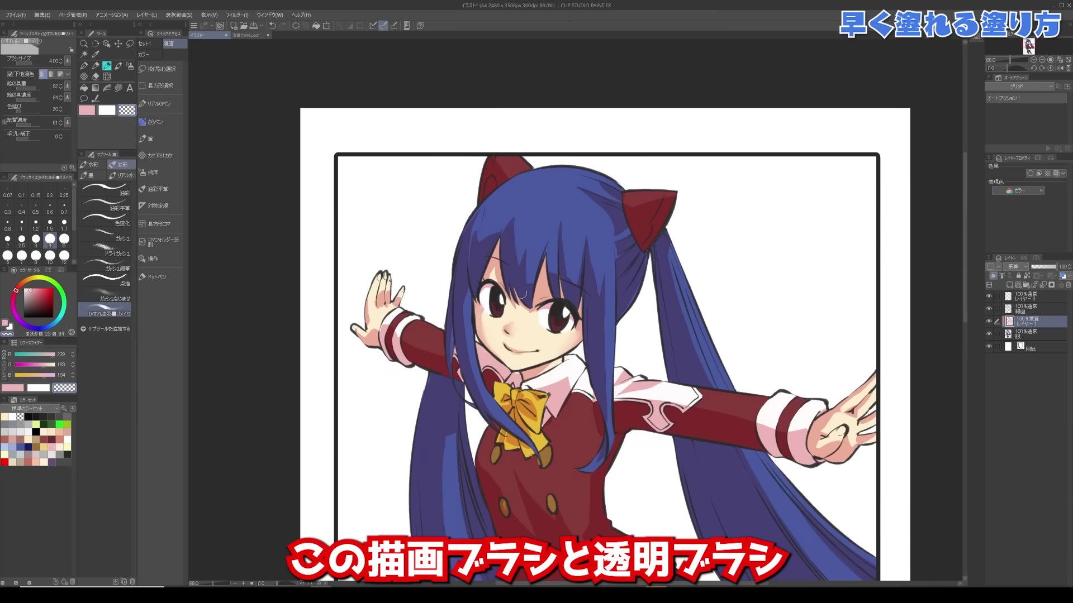
key("bracketleft")
key("bracketleft")
key("bracketleft")
key("bracketleft")
key("c")
key("bracketright")
key("bracketright")
key("bracketright")
key("bracketright")
key("bracketright")
Blend the shadow on the forehead under the bangs with progressively smaller pale pink and transparent strokes
key("c")
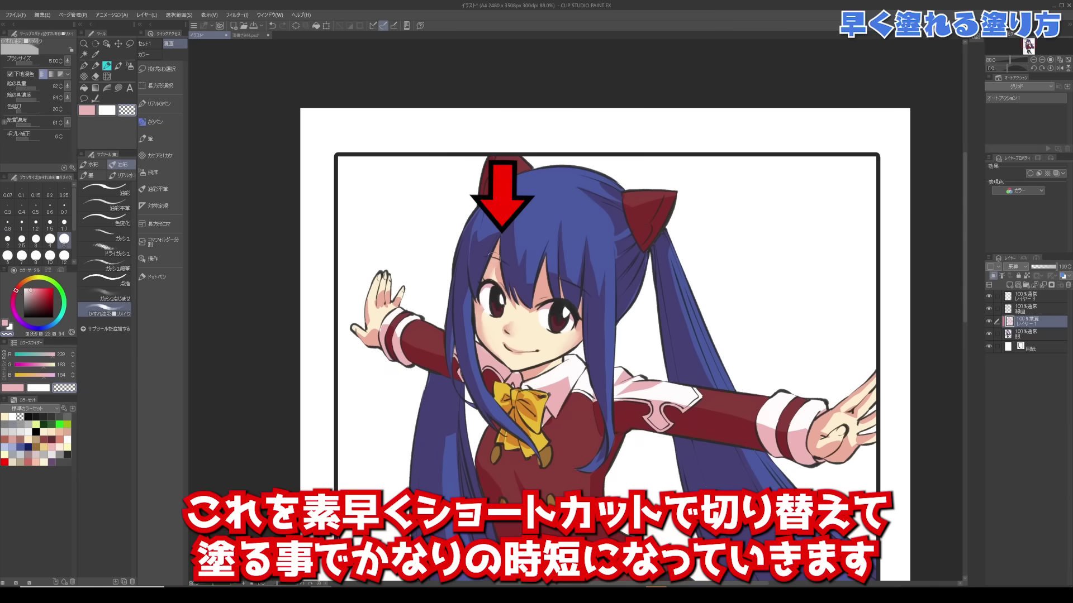
key("bracketleft")
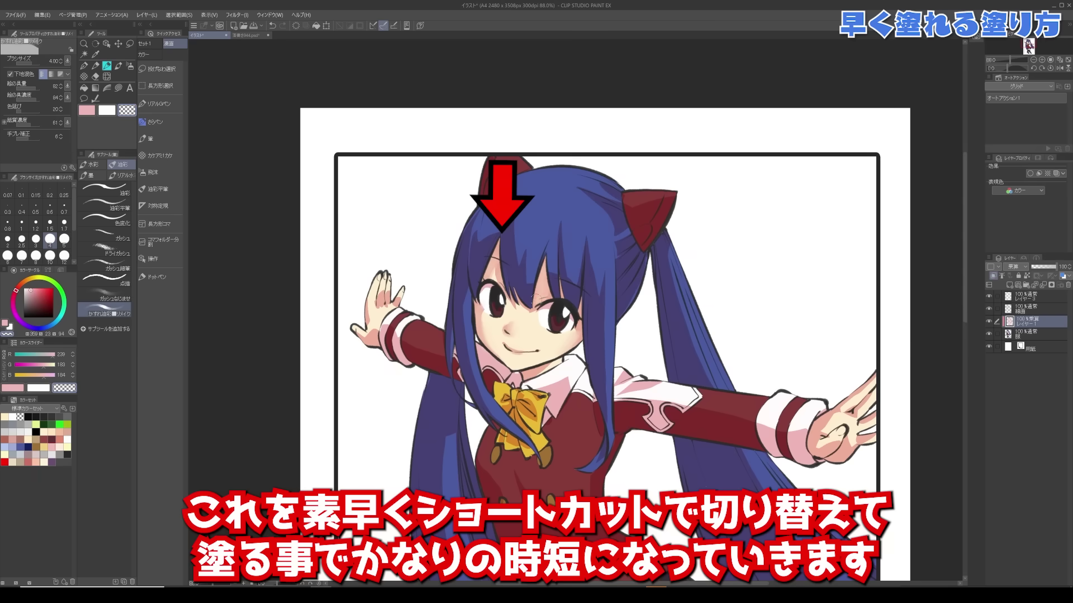
key("bracketleft")
key("bracketleft")
key("bracketleft")
key("bracketleft")
key("bracketleft")
key("c")
key("c")
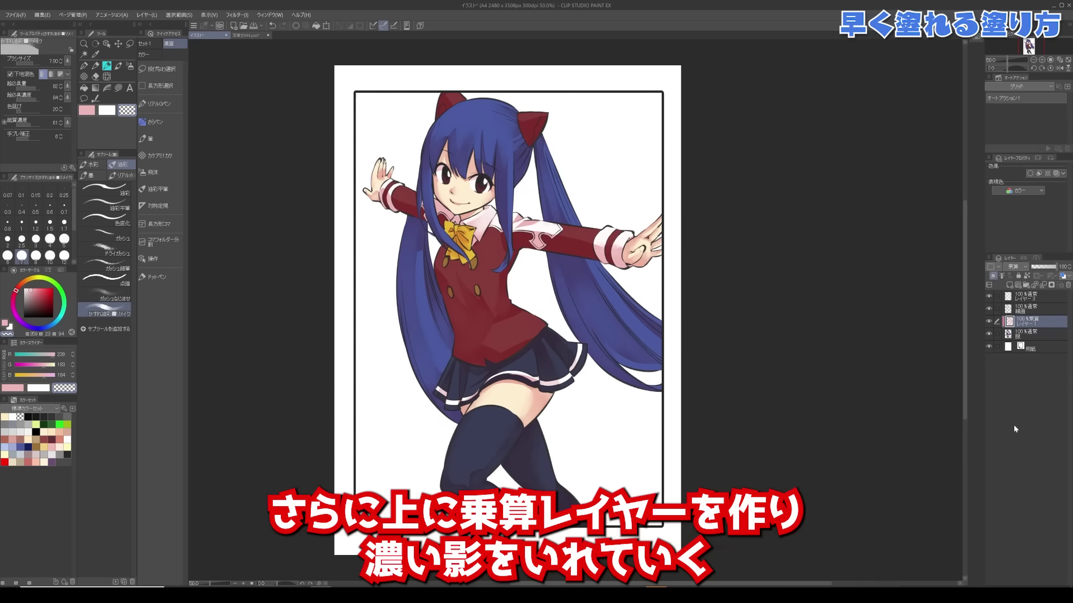
Add a clipped raster layer above the first shadow layer, set its blending mode to 乗算 (Multiply), and pick a colour for darker shadows
left_click(1009, 285)
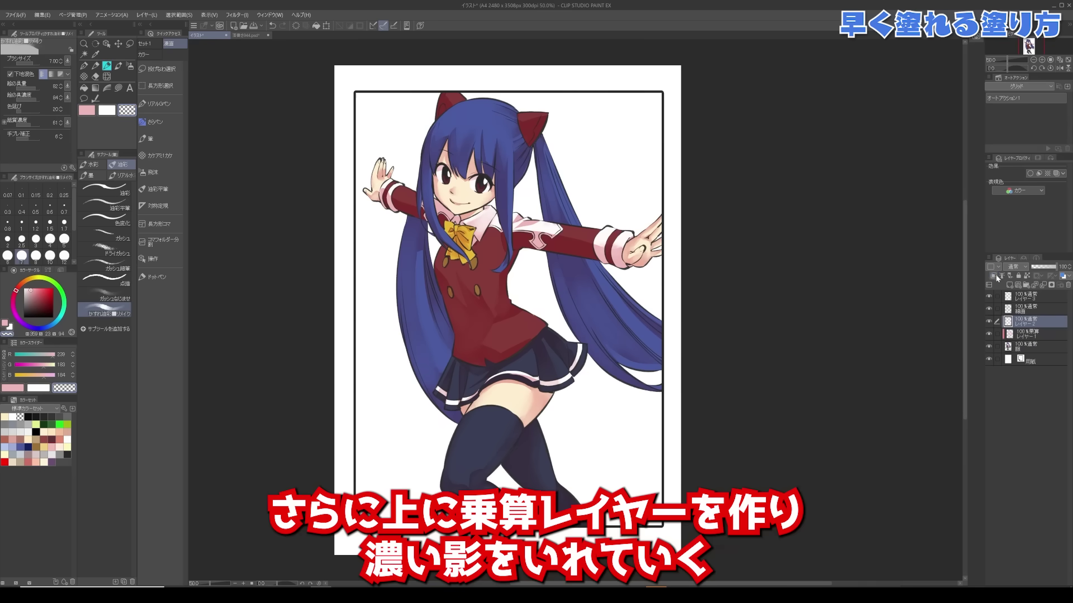
left_click(1026, 268)
left_click(1020, 291)
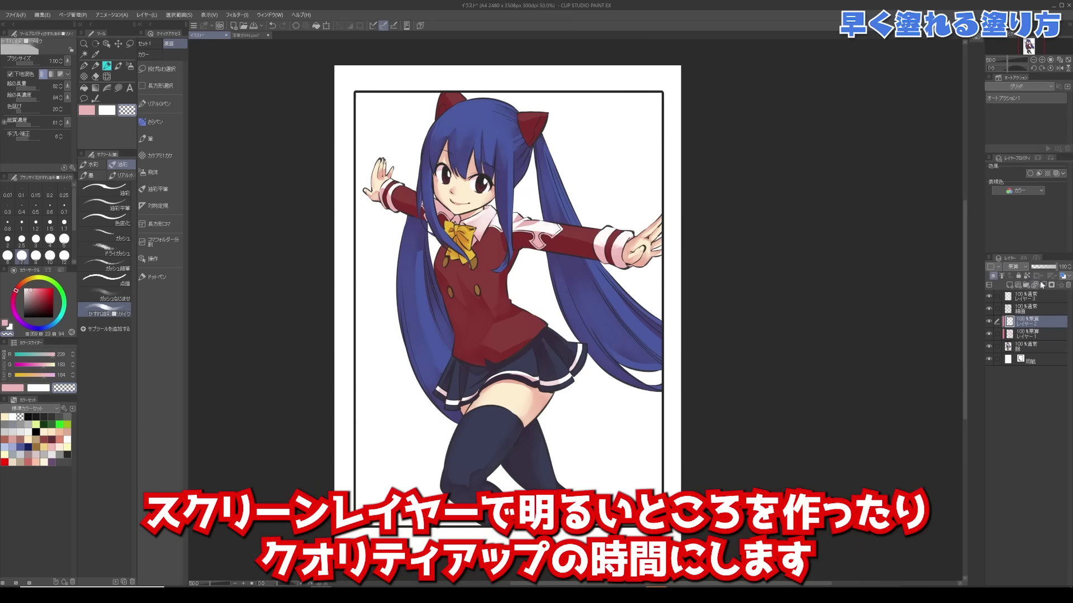
left_click(15, 449)
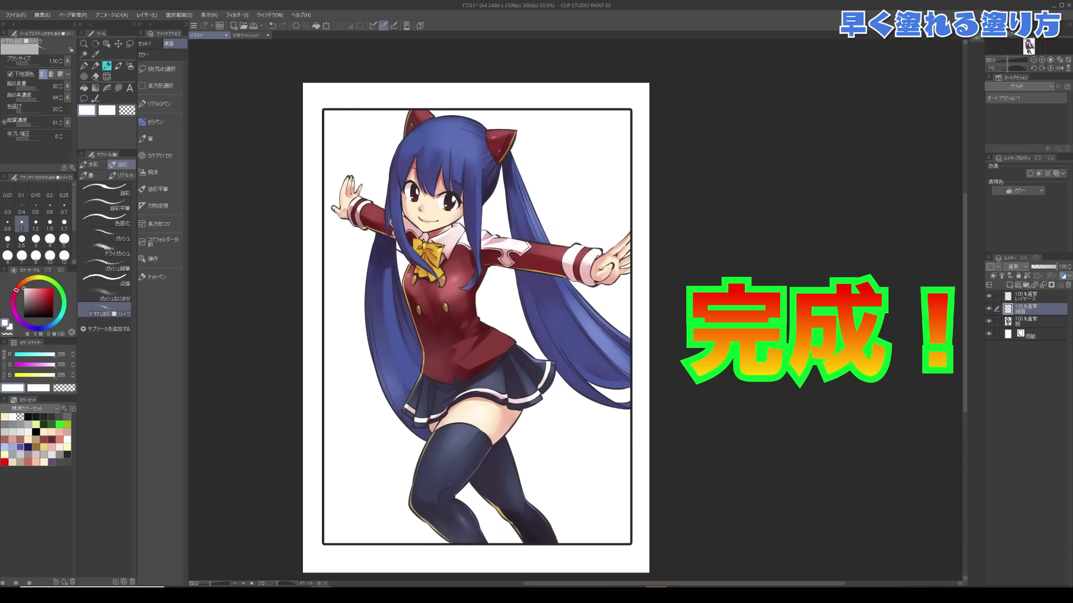